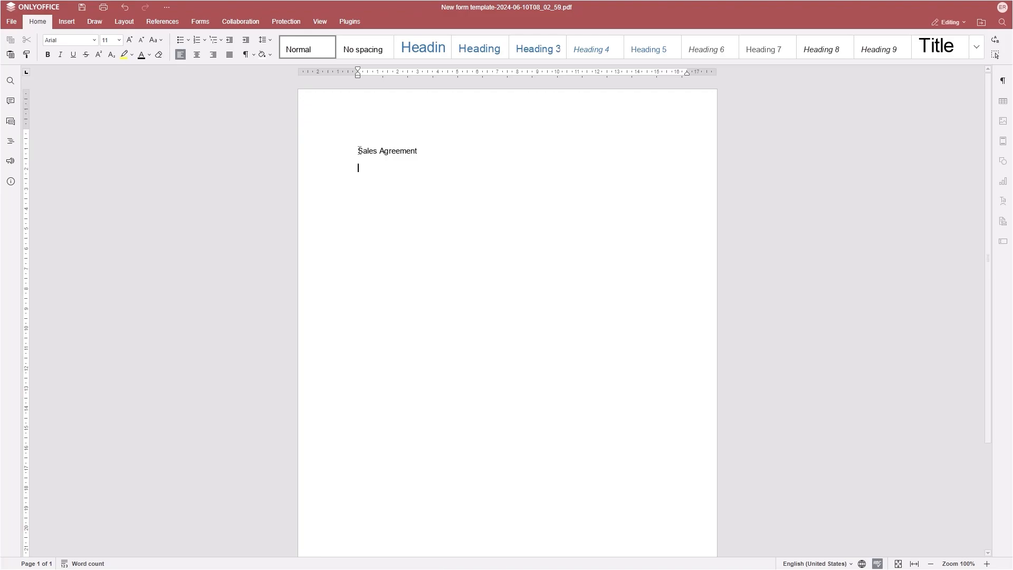
Paste the copied agreement text below the "Sales Agreement" line and apply the Title style to that line
key("ctrl+v")
left_click_drag(988, 440, 989, 136)
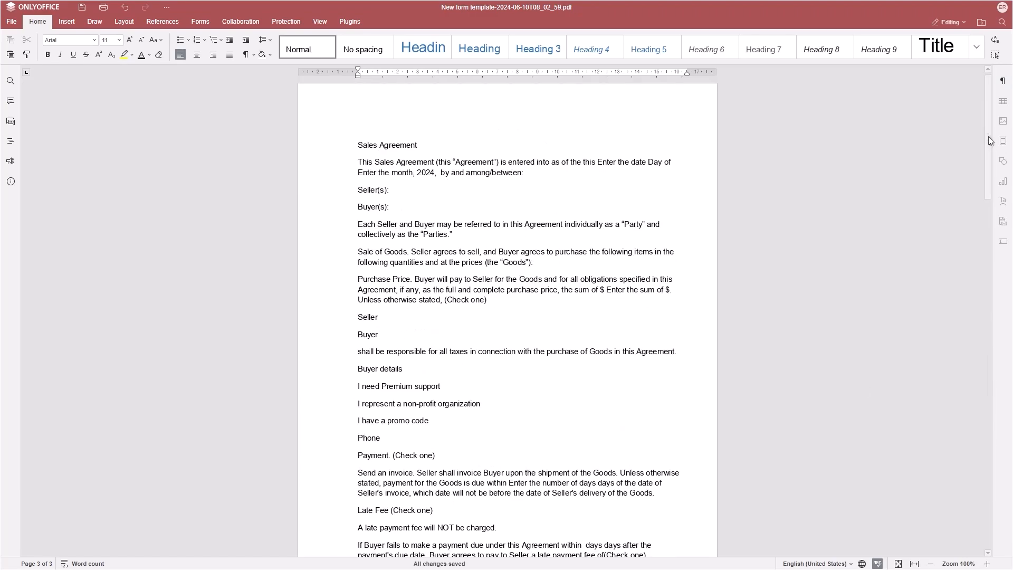
left_click(359, 146)
left_click_drag(359, 146, 422, 148)
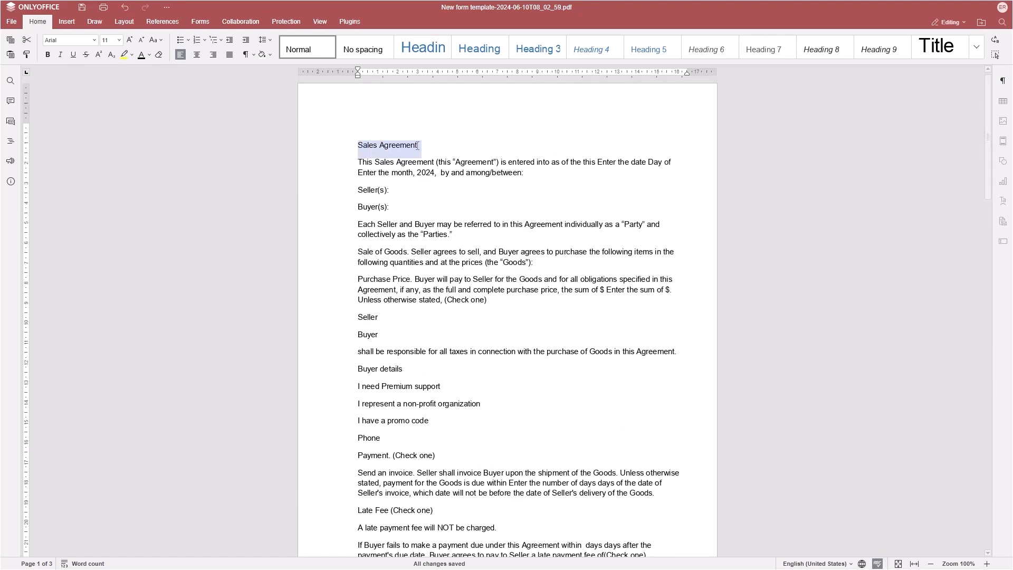
left_click(941, 49)
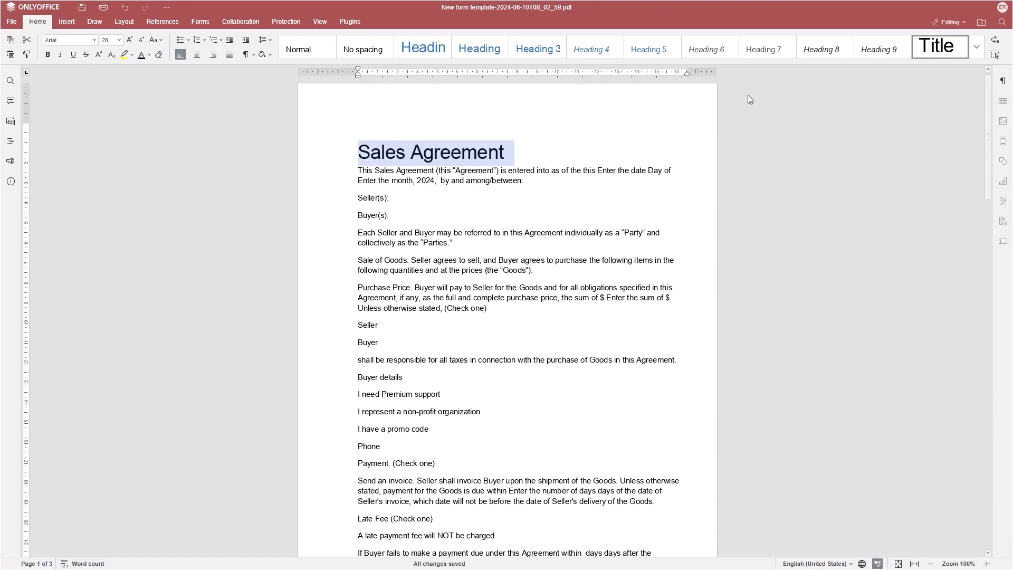
Italicize the quoted word "Agreement" in the opening paragraph and bold the "Seller(s)" and "Buyer(s)" labels
left_click_drag(457, 173, 494, 173)
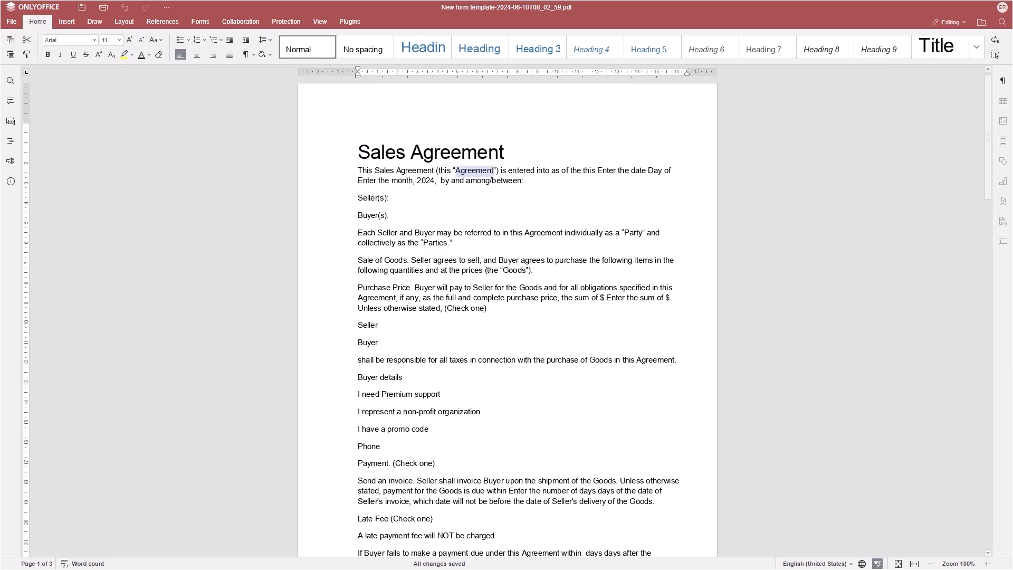
left_click(61, 55)
left_click_drag(358, 198, 388, 216)
left_click(48, 55)
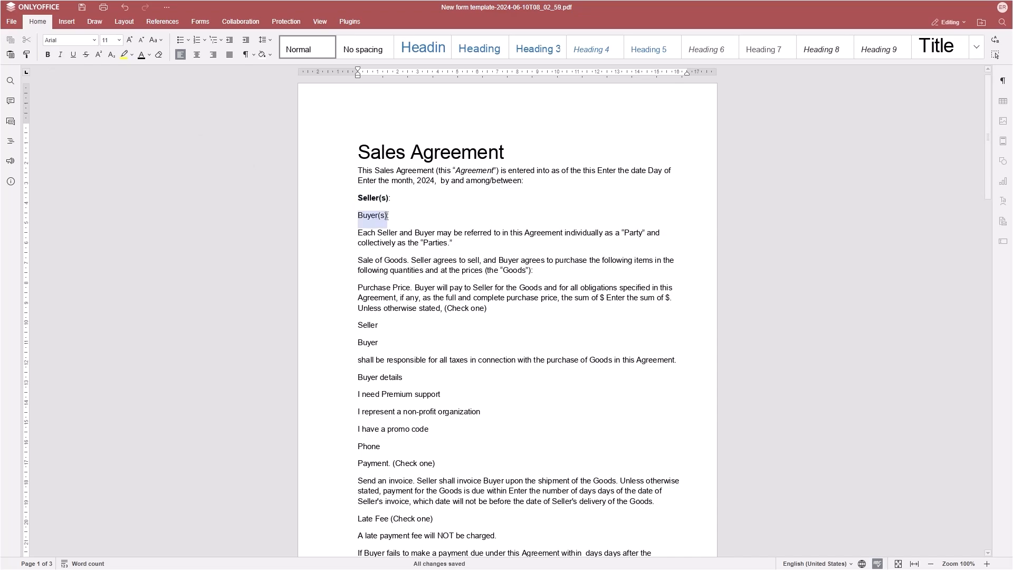
left_click(47, 55)
Insert the image logo.png from the Logo folder above the Sales Agreement title
left_click(361, 130)
left_click(68, 21)
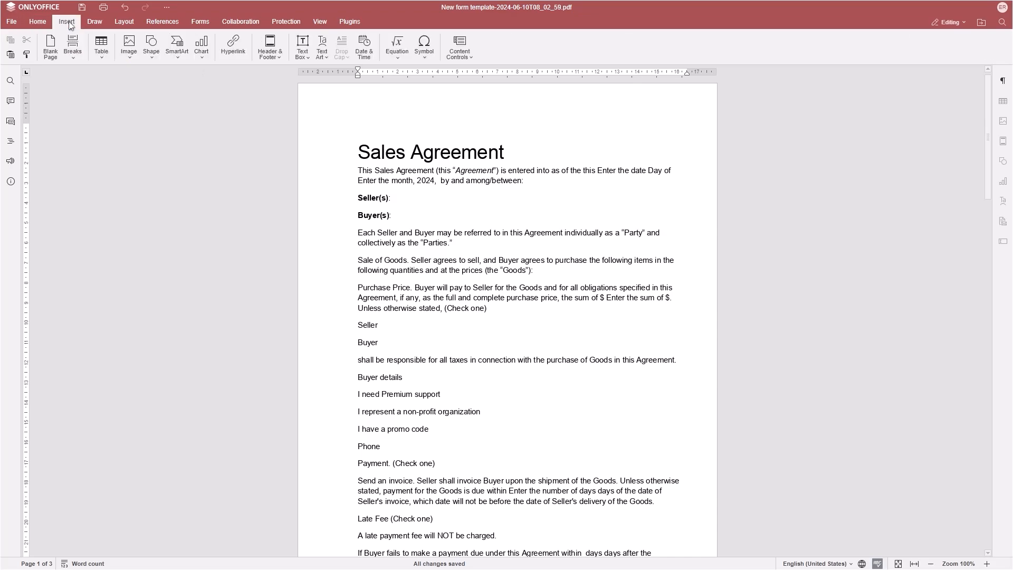
left_click(131, 58)
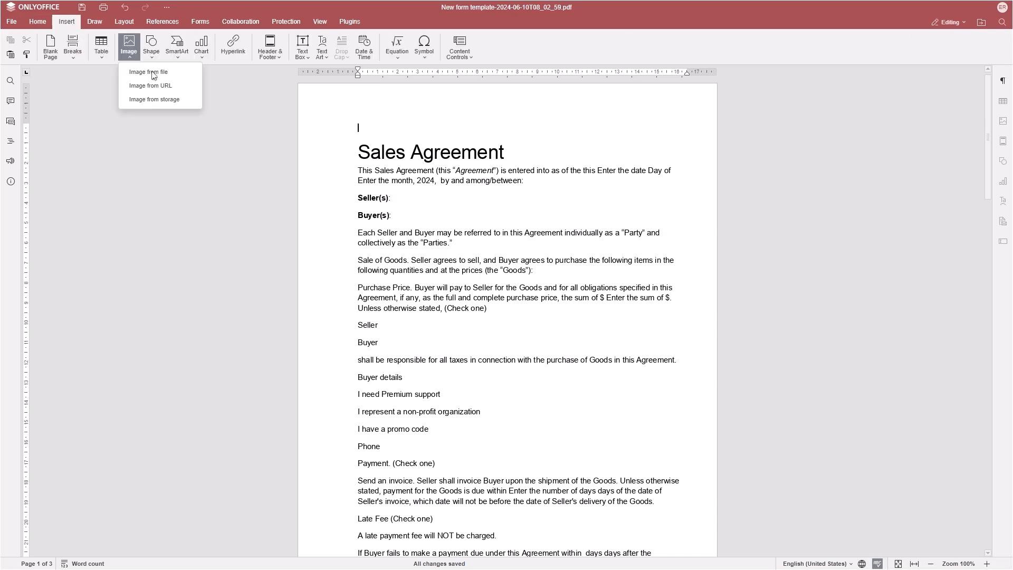
left_click(148, 72)
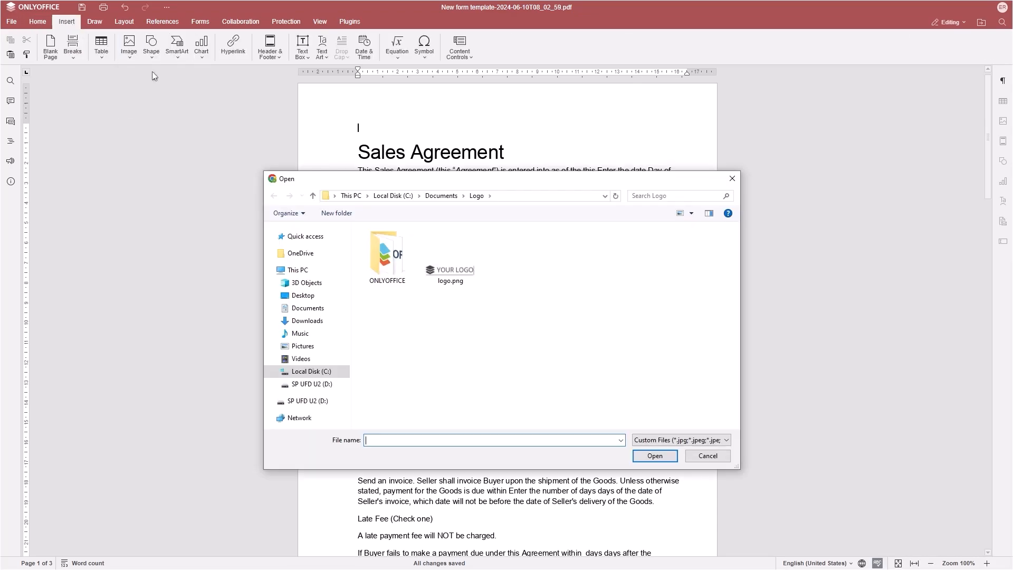
left_click(449, 271)
left_click(657, 457)
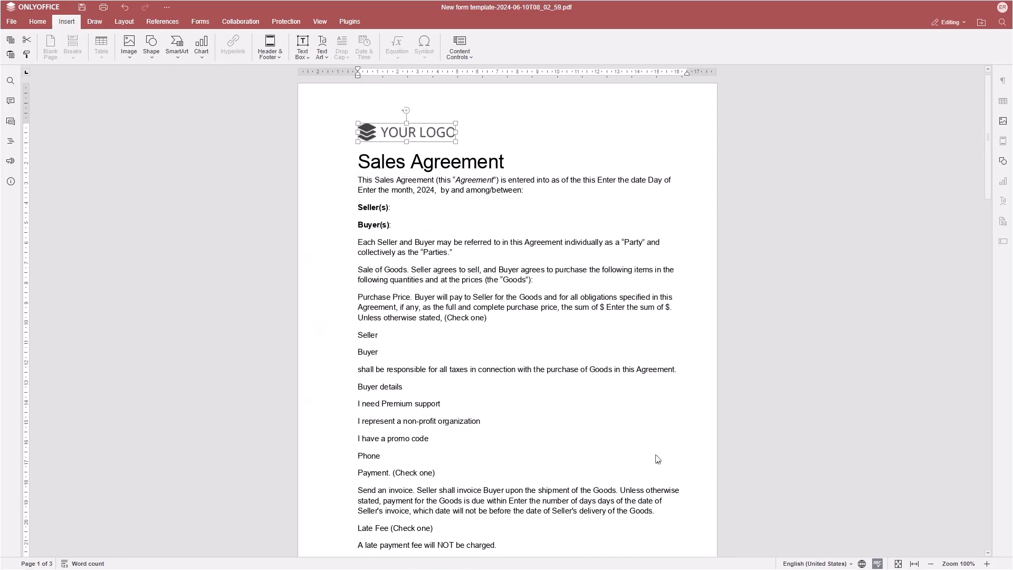
Insert a page number centered at the top of the page
left_click(279, 57)
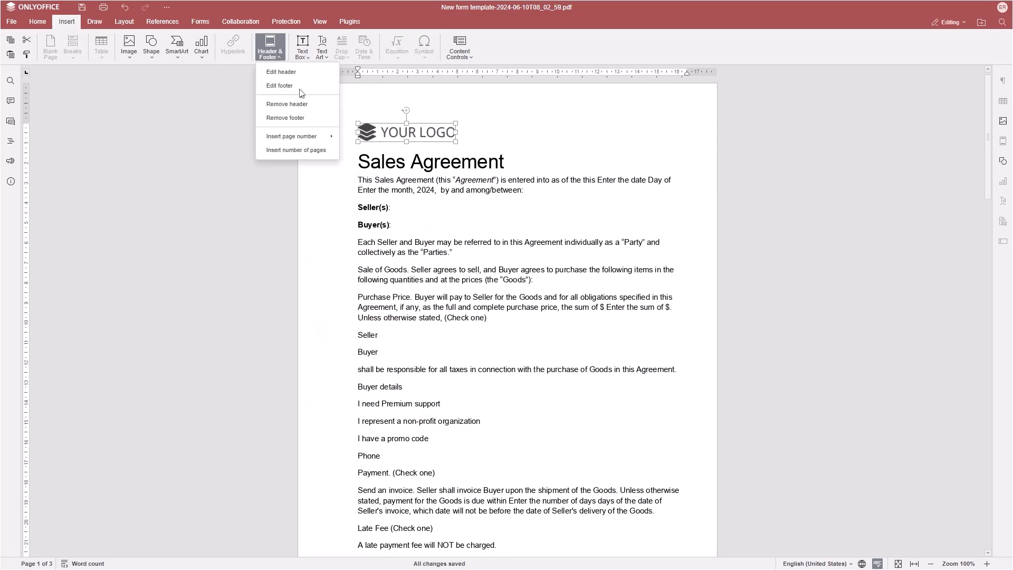
mouse_move(332, 138)
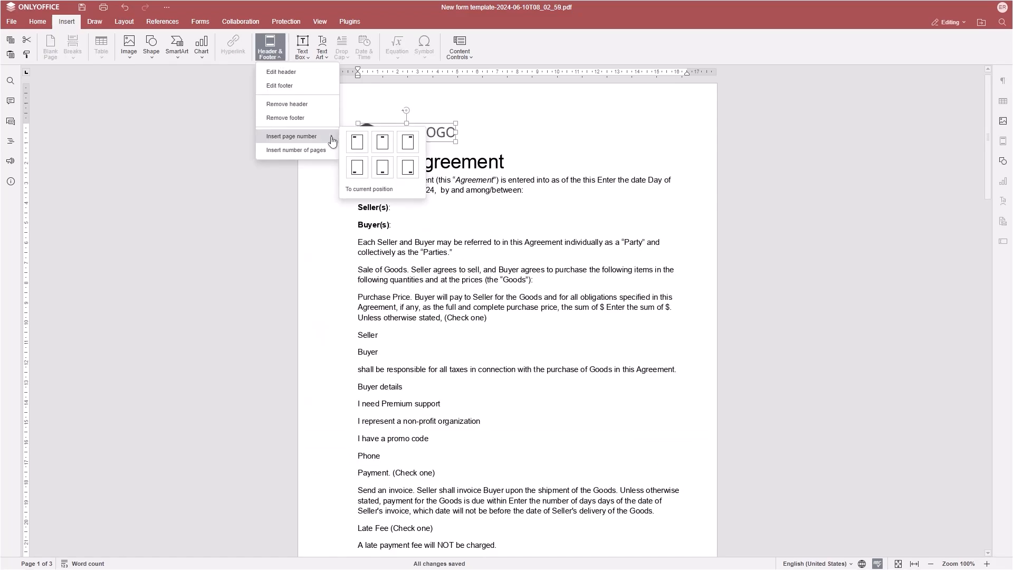
left_click(384, 142)
Try a light blue page color on the document and undo it
left_click(124, 22)
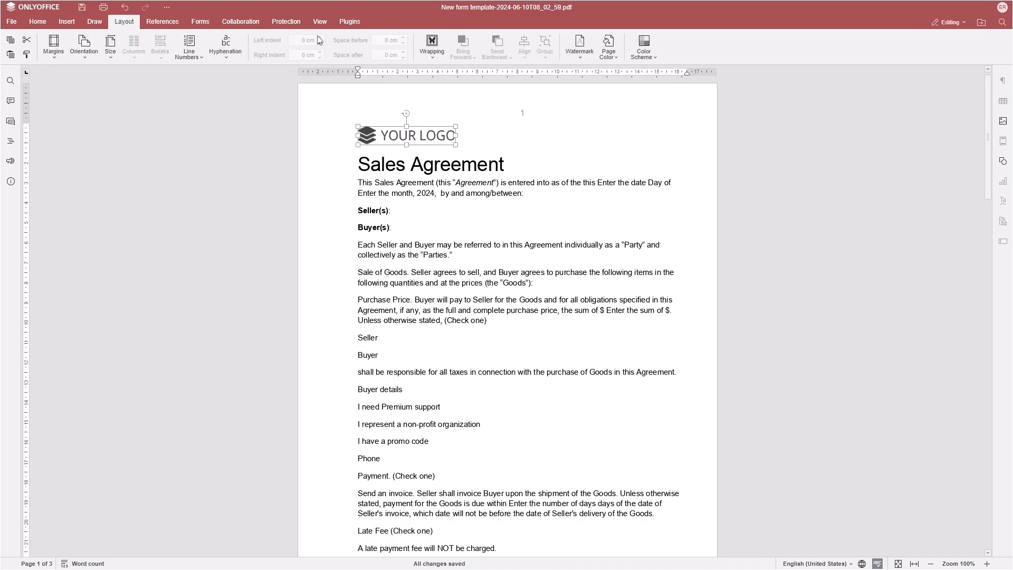
left_click(609, 47)
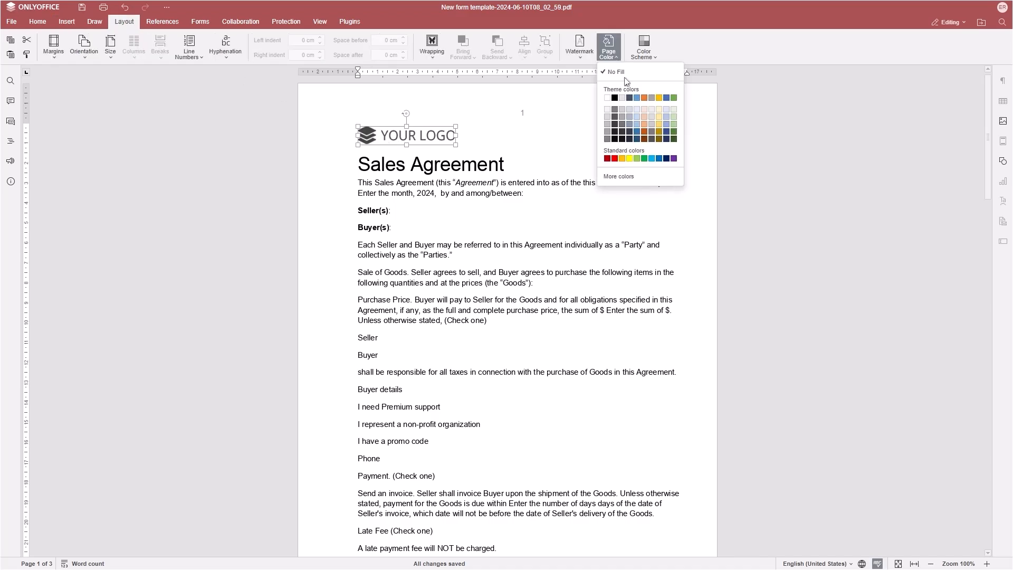
left_click(637, 109)
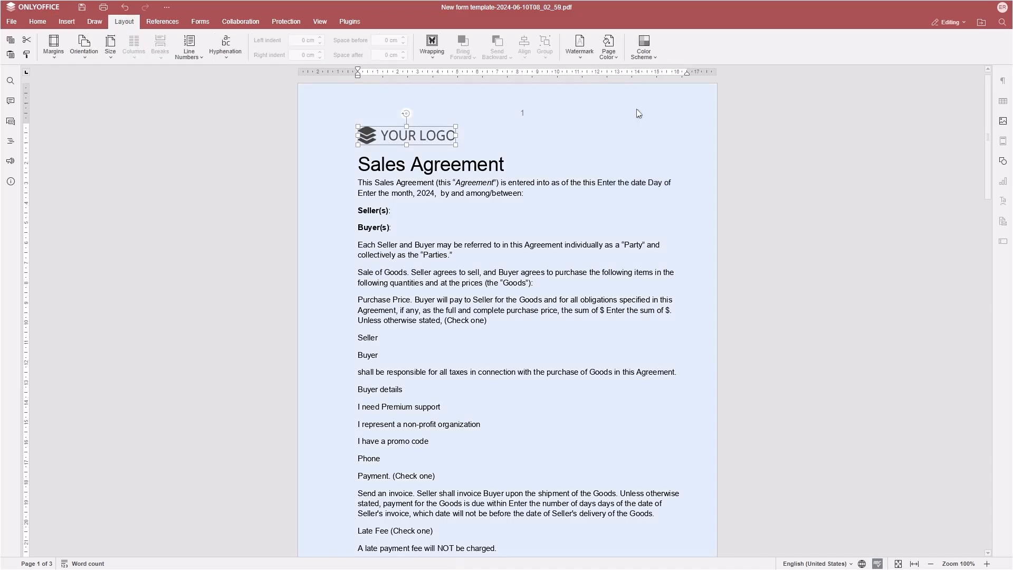
left_click(125, 7)
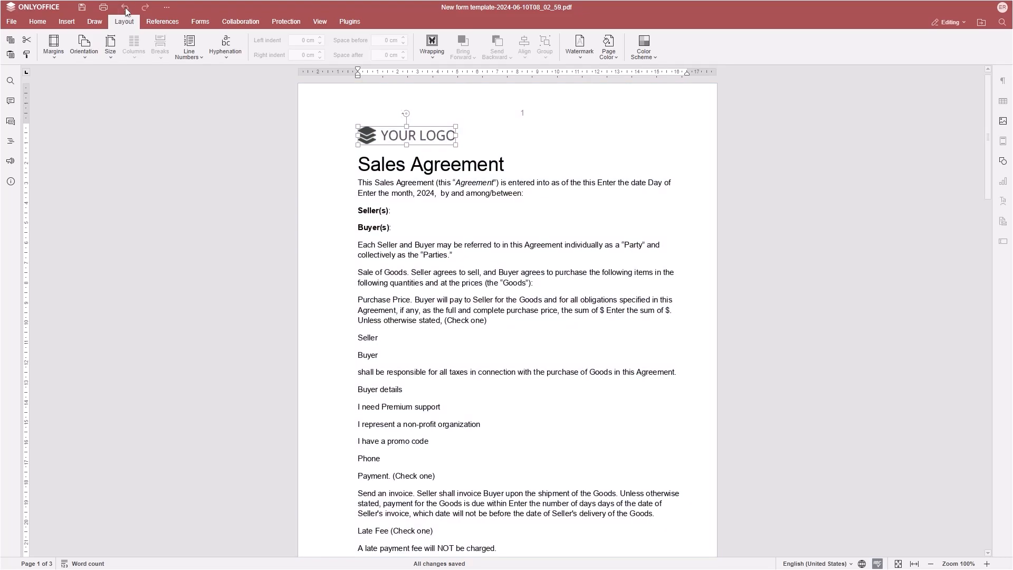
Insert a text field after the "Seller(s):" label and another after the "Buyer(s):" label
left_click(201, 22)
left_click(399, 211)
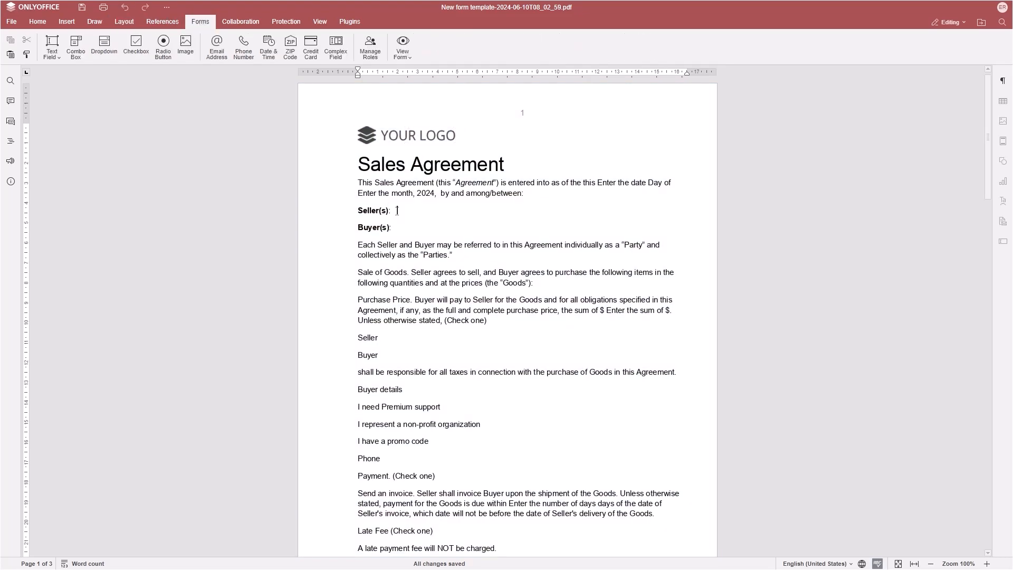
left_click(54, 46)
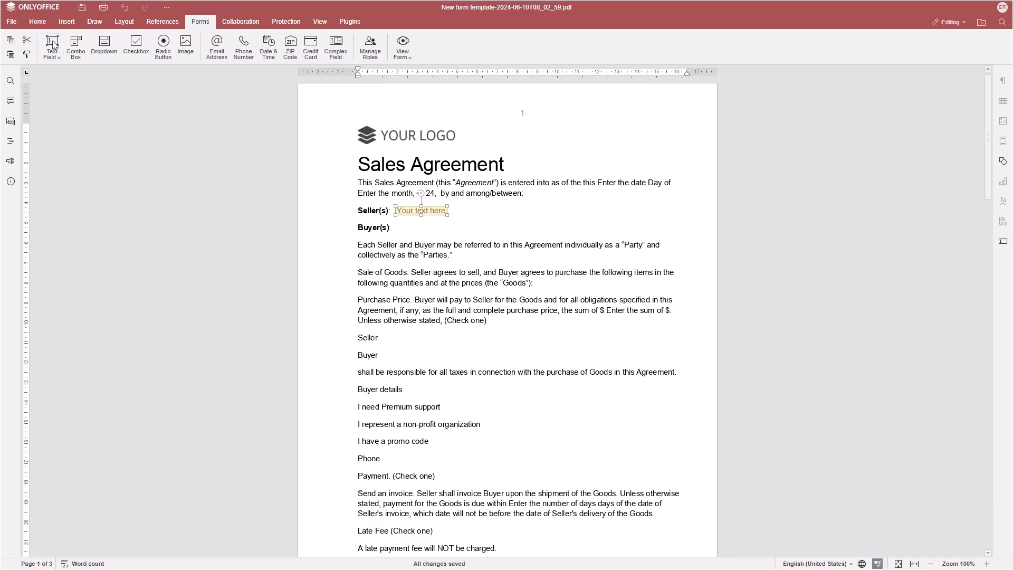
key("Down")
left_click(54, 46)
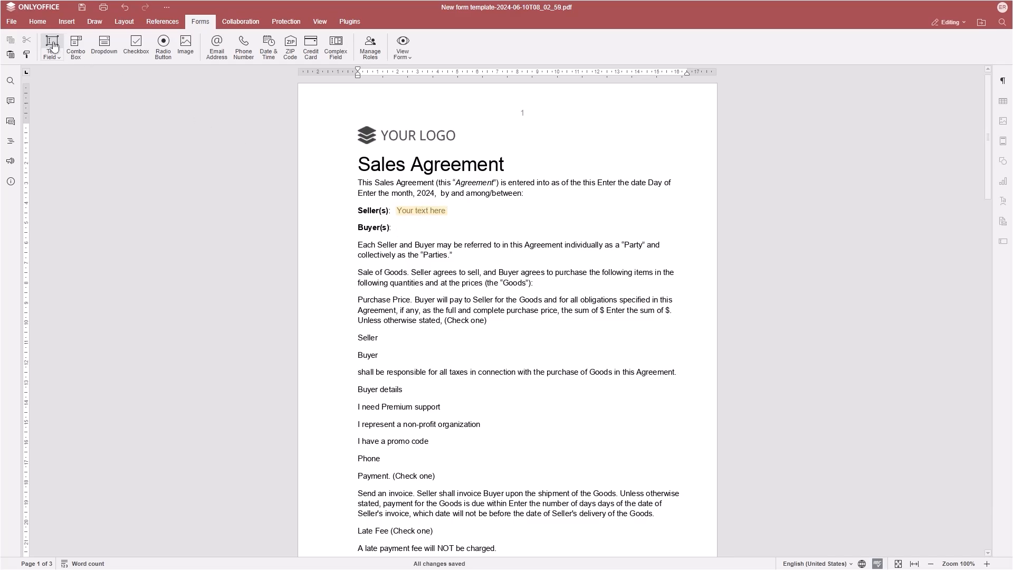
Insert a radio button after each of the "Seller" and "Buyer" lines in the tax responsibility choice
left_click(386, 338)
left_click(165, 46)
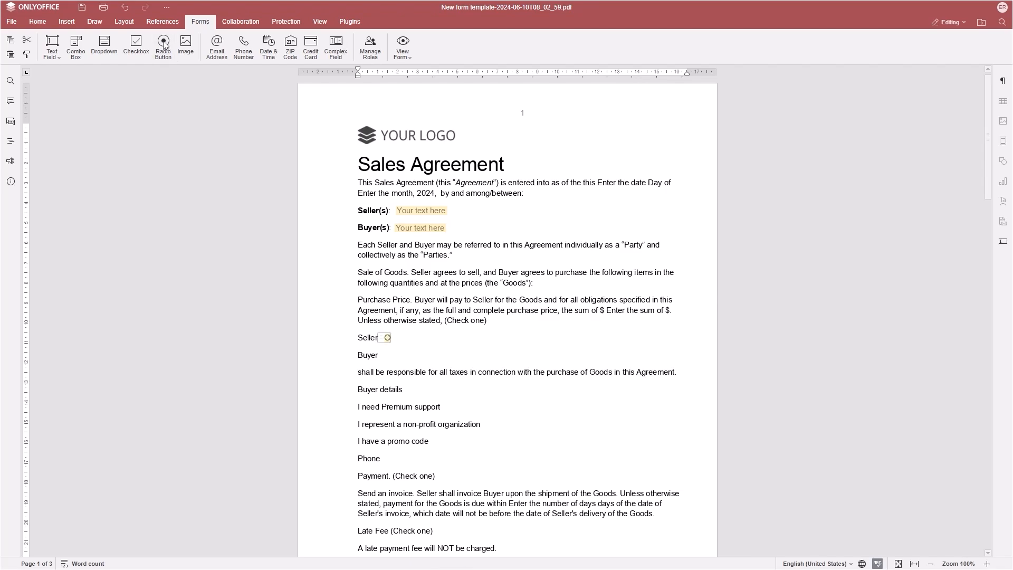
left_click(384, 355)
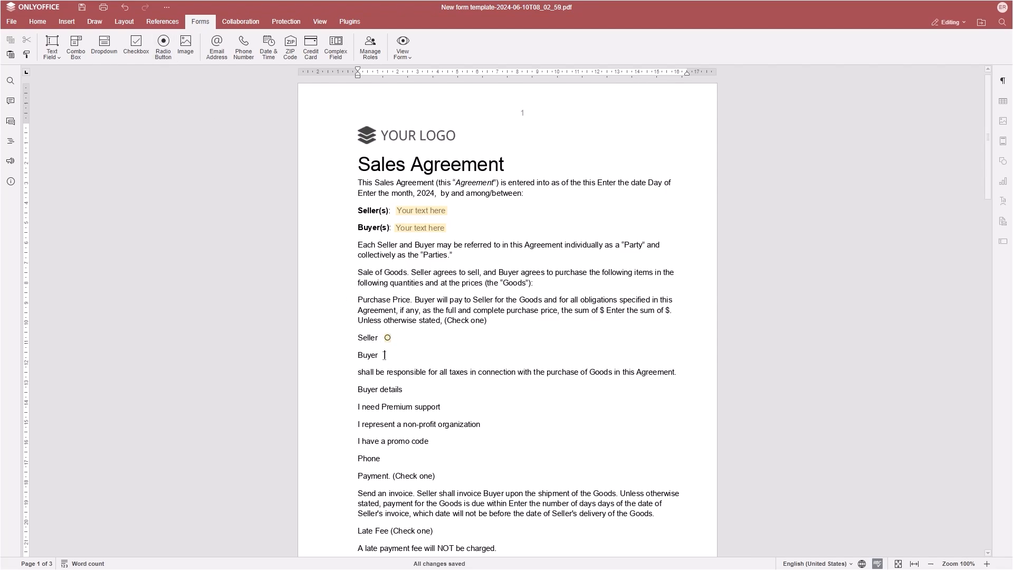
left_click(164, 46)
Insert checkboxes after the "I need Premium support", "I represent a non-profit organization" and "I have a promo code" lines
left_click(449, 407)
left_click(137, 46)
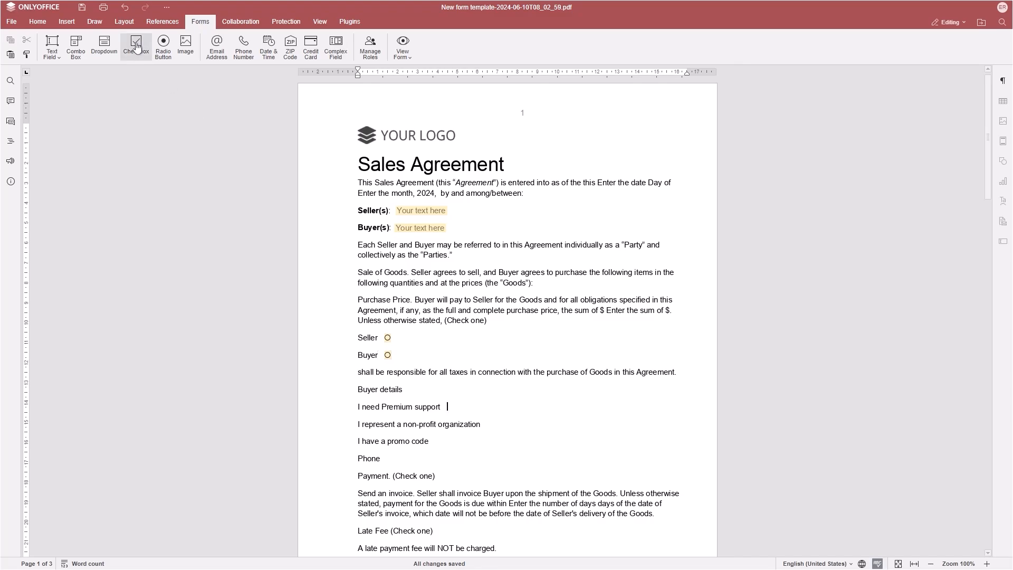
left_click(485, 424)
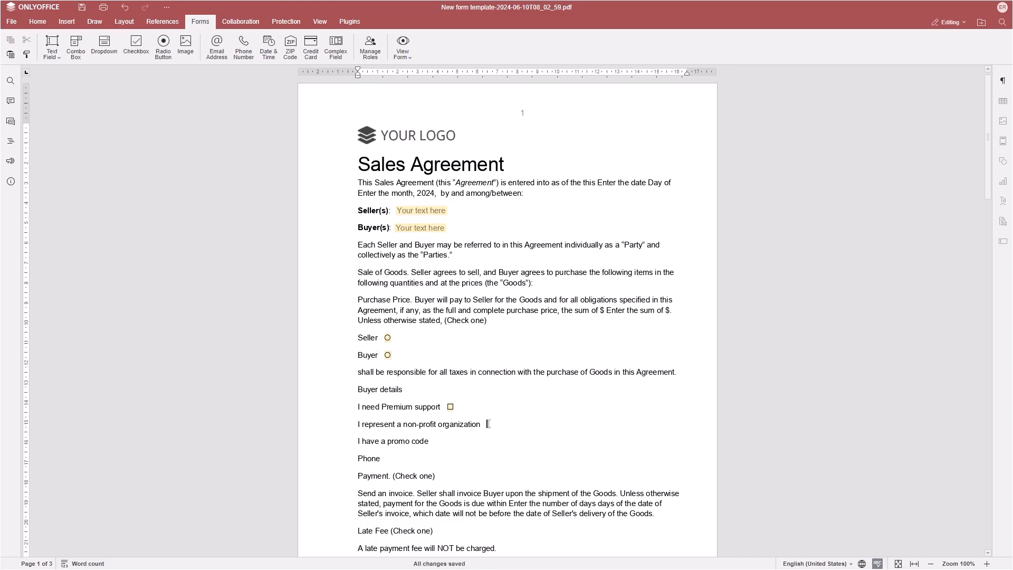
left_click(136, 46)
left_click(437, 442)
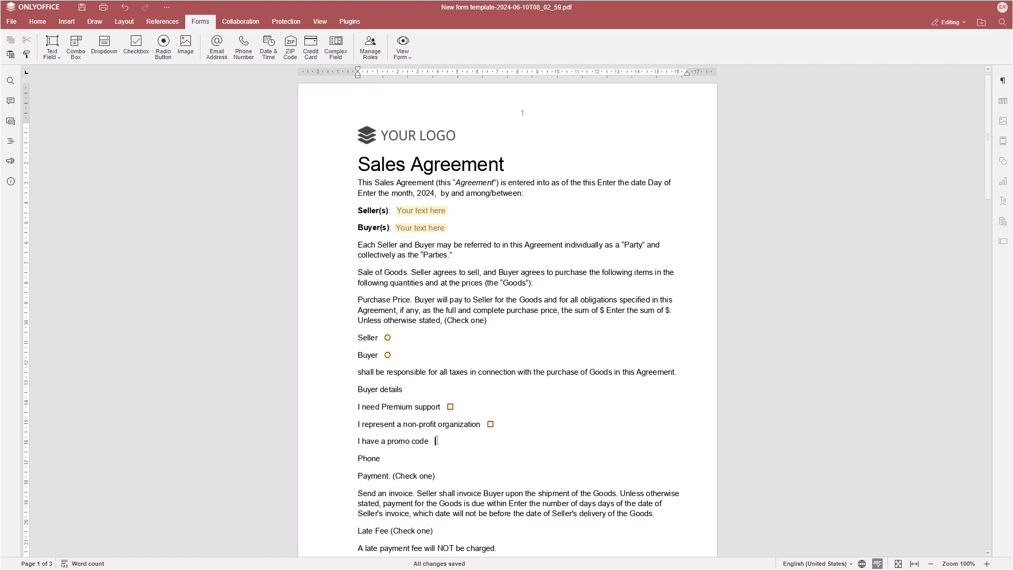
left_click(137, 46)
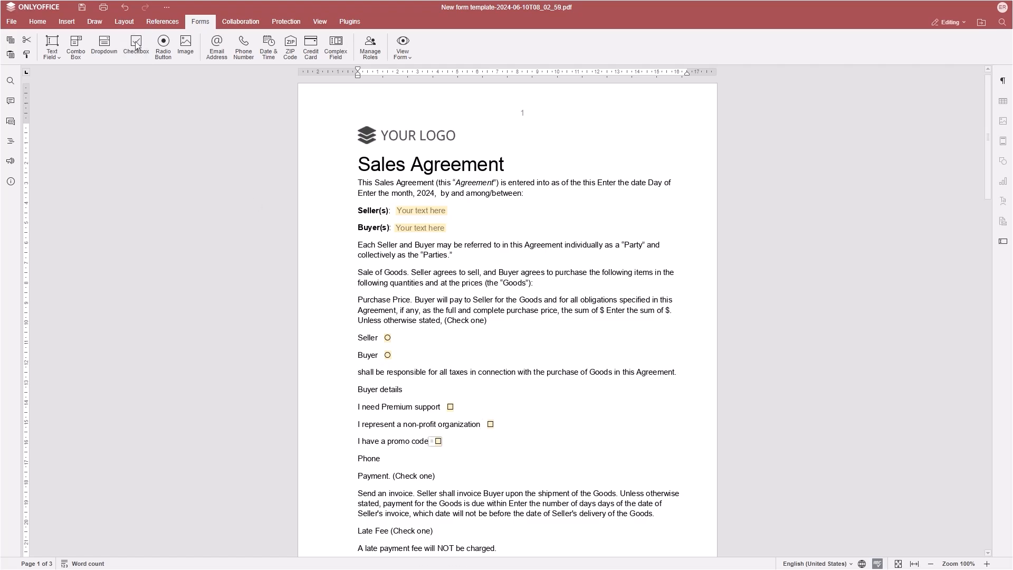
Insert a phone number field after "Buyer details" and move it beside the "Phone" label
left_click(410, 390)
left_click(244, 52)
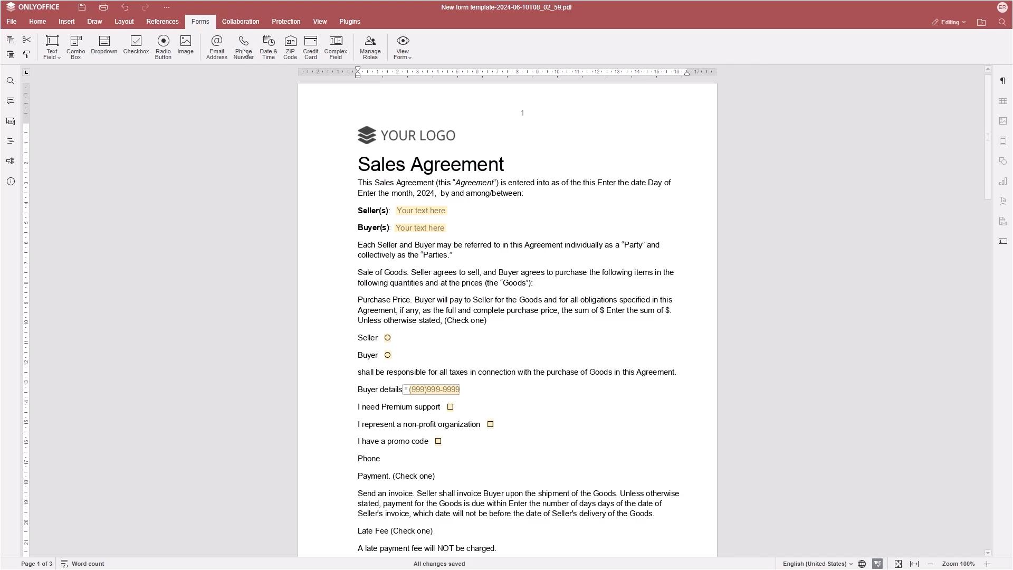
left_click_drag(406, 390, 390, 459)
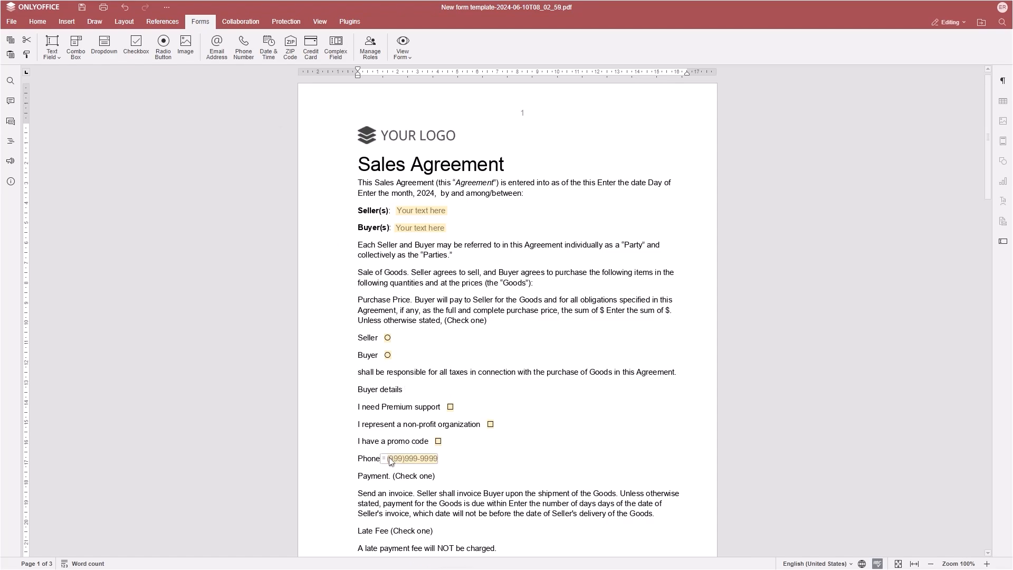
Open the phone number field's settings and set its tip to "Enter your phone number"
left_click(1004, 243)
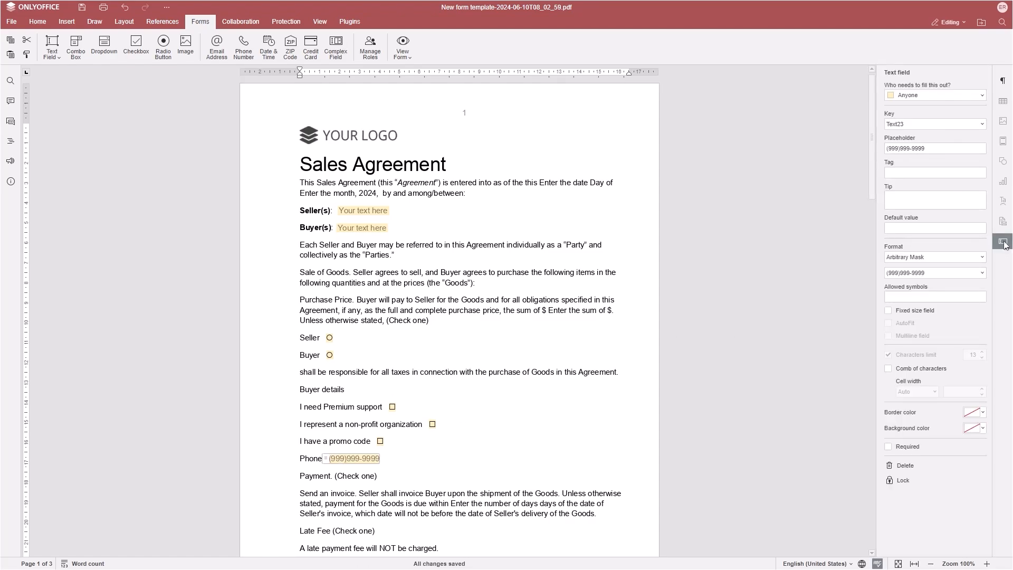
left_click(888, 196)
type("Enter your phone number")
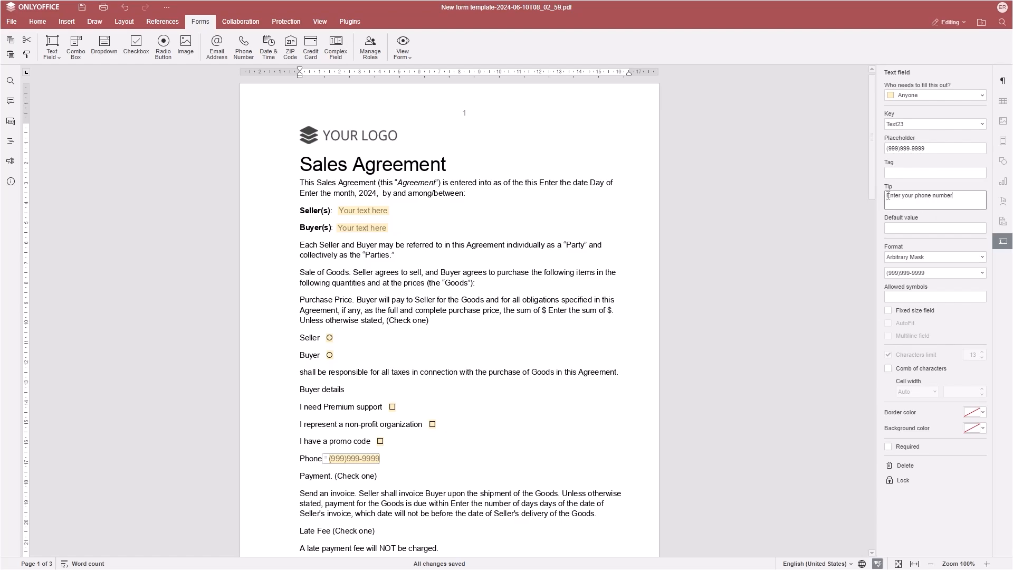
Set the Buyer(s) text field's tip to "Enter your full name" and preview the buyer and phone field tips in the fillable form
left_click(341, 230)
left_click(888, 196)
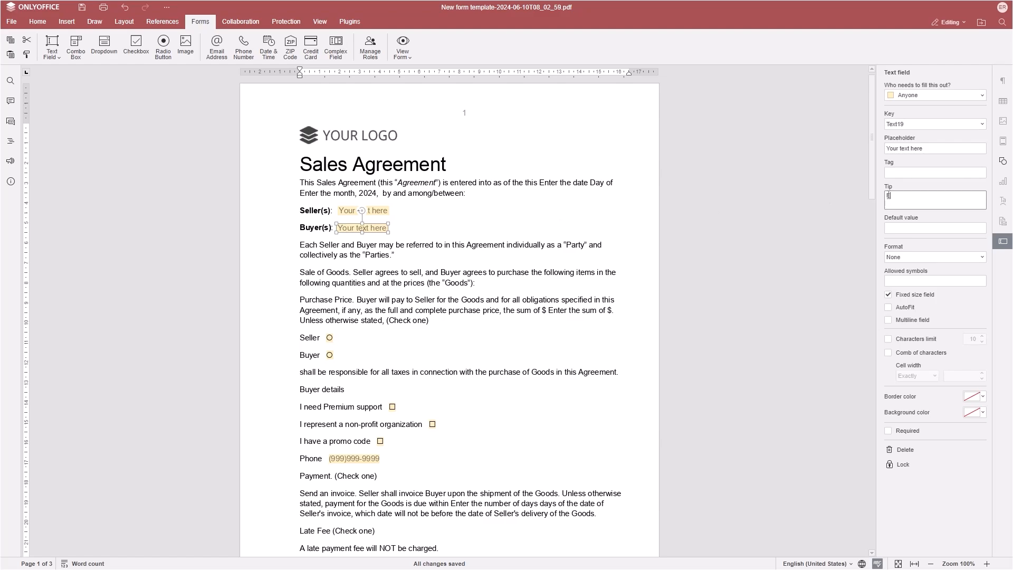
type("Enter your full name")
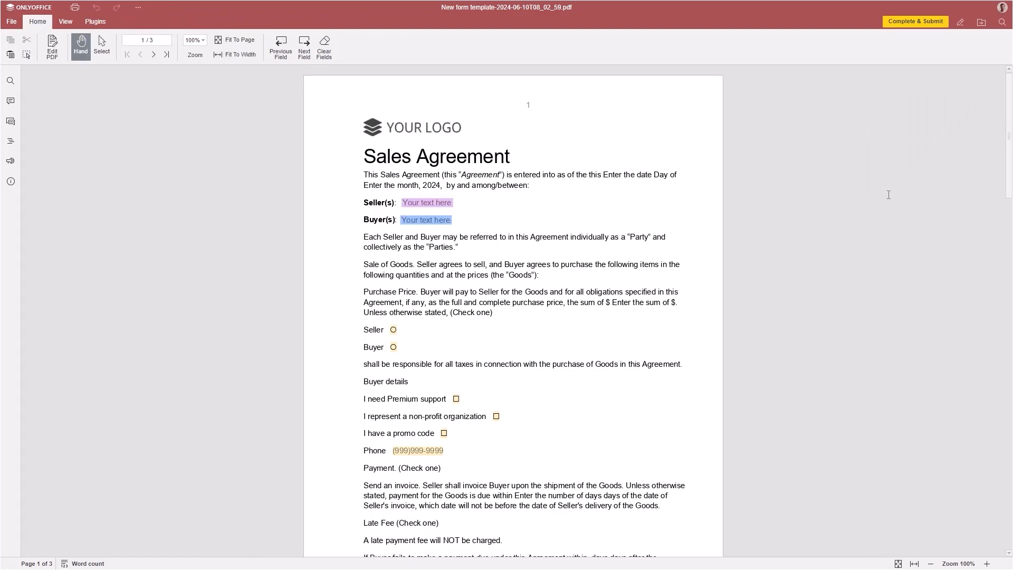
mouse_move(431, 224)
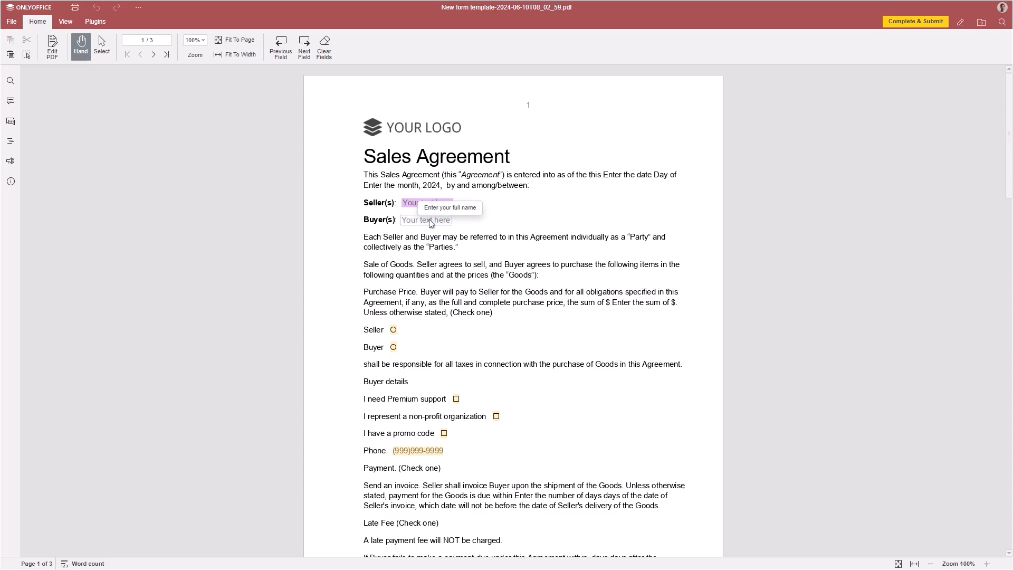
mouse_move(418, 455)
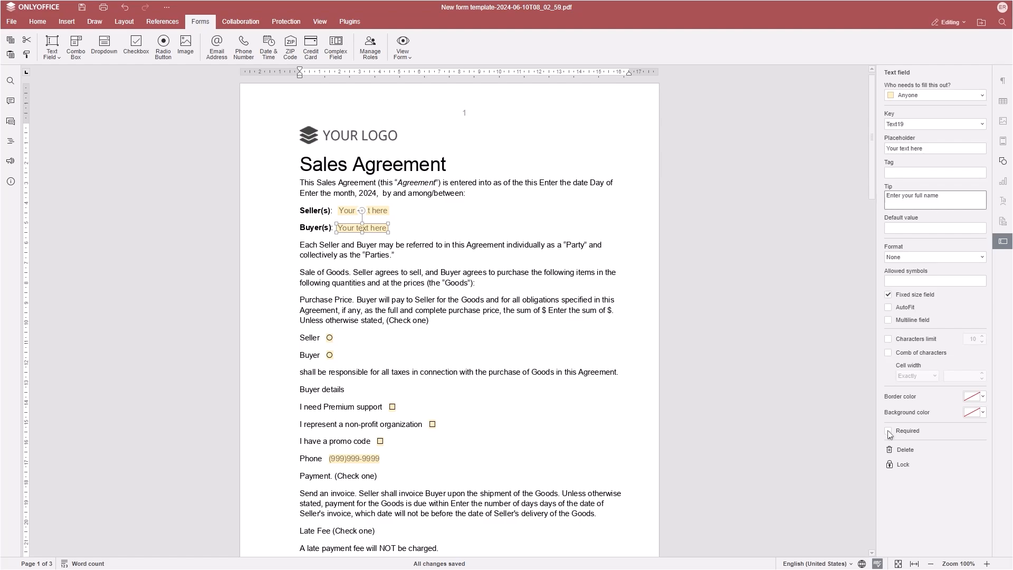
Create two new recipient roles named Seller and Buyer, keeping the proposed colors
left_click(370, 46)
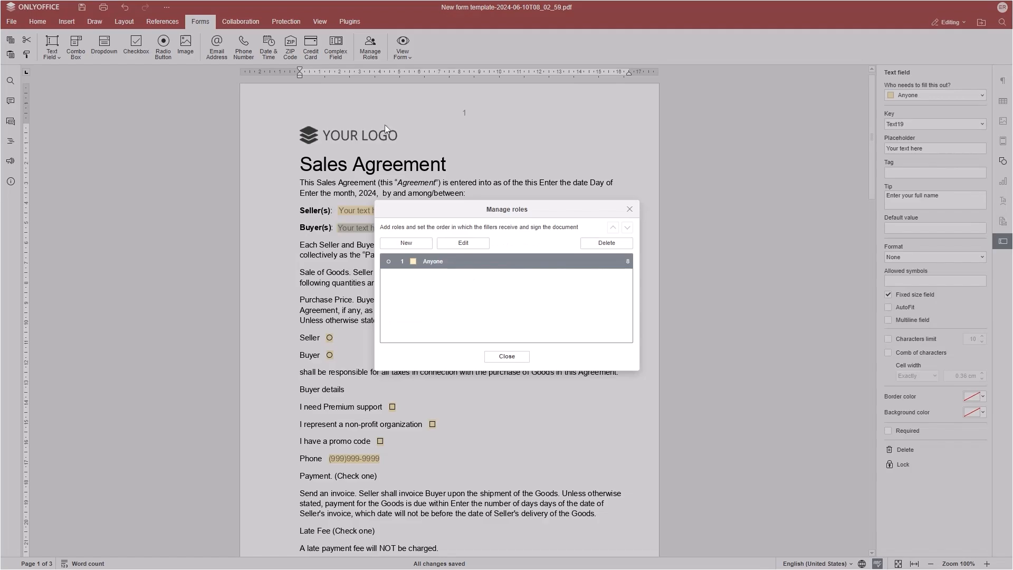
left_click(407, 245)
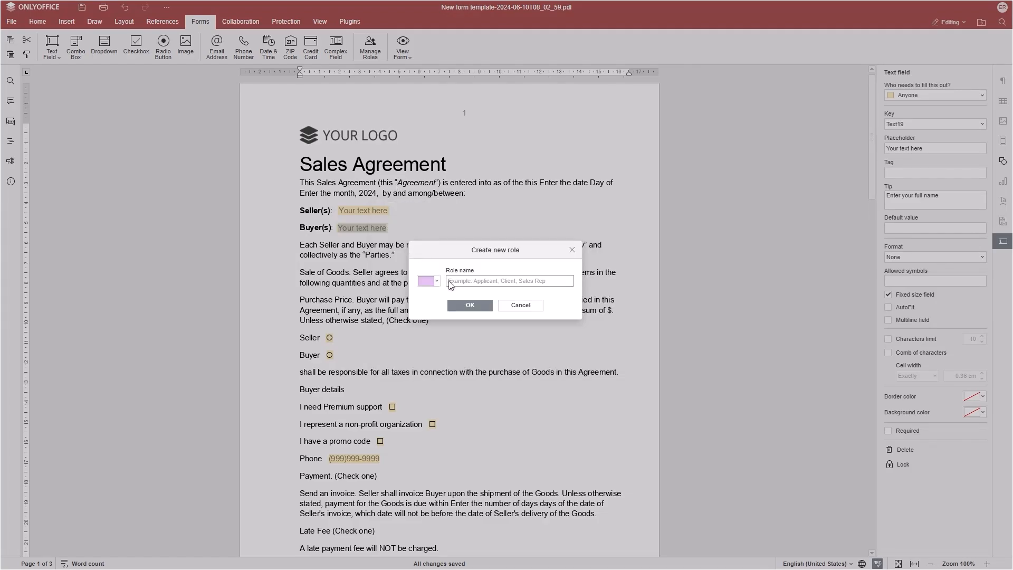
type("Seller")
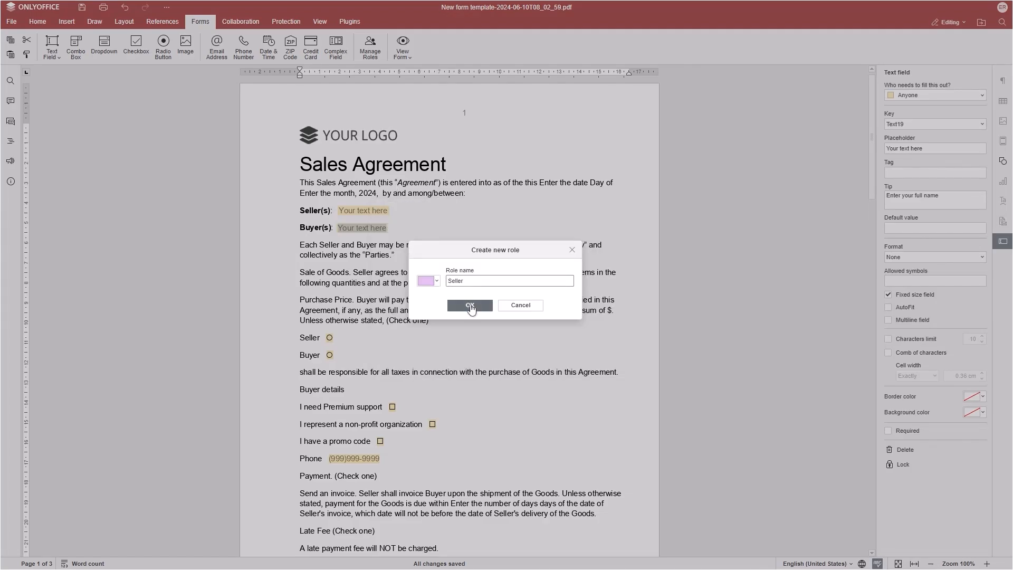
left_click(471, 308)
left_click(409, 245)
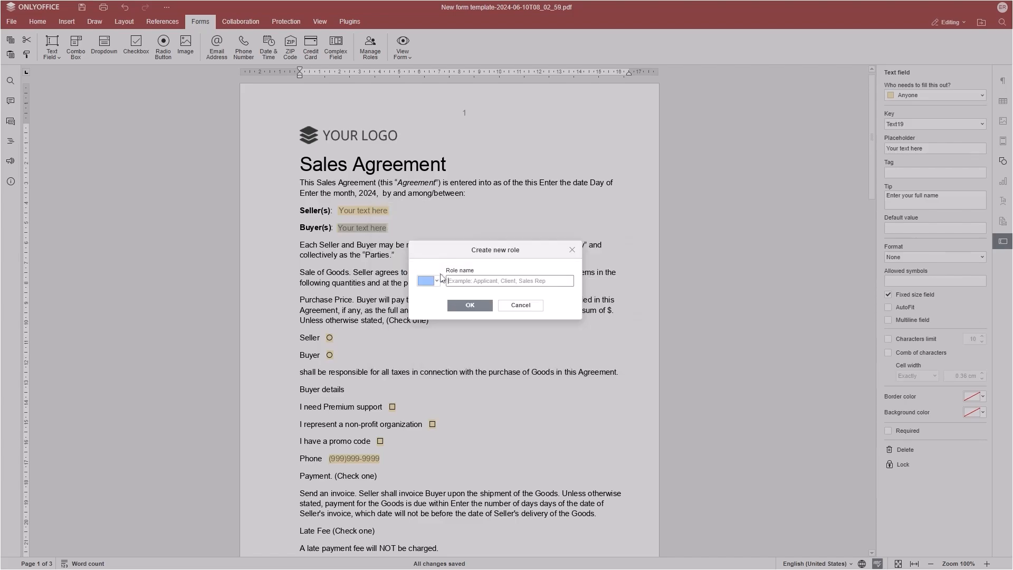
type("Buyer")
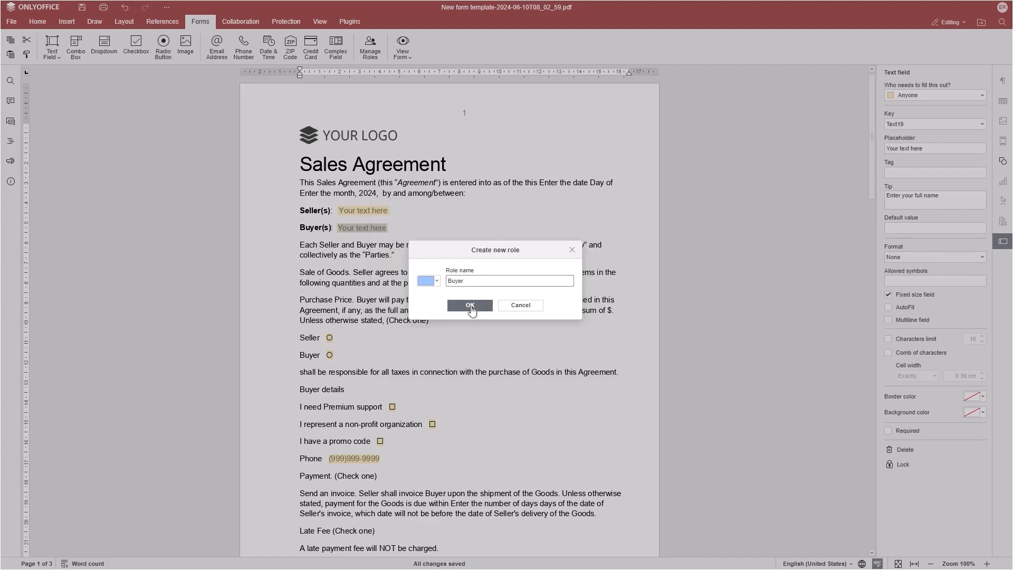
left_click(472, 307)
left_click(508, 359)
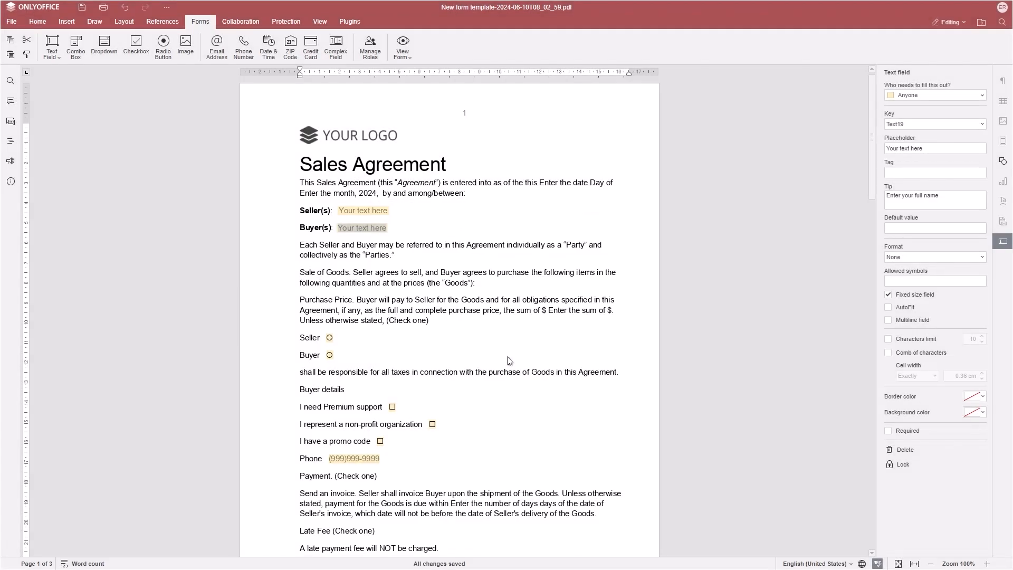
Assign the Seller(s) text field to the Seller role and the Buyer(s) text field to the Buyer role
left_click(342, 211)
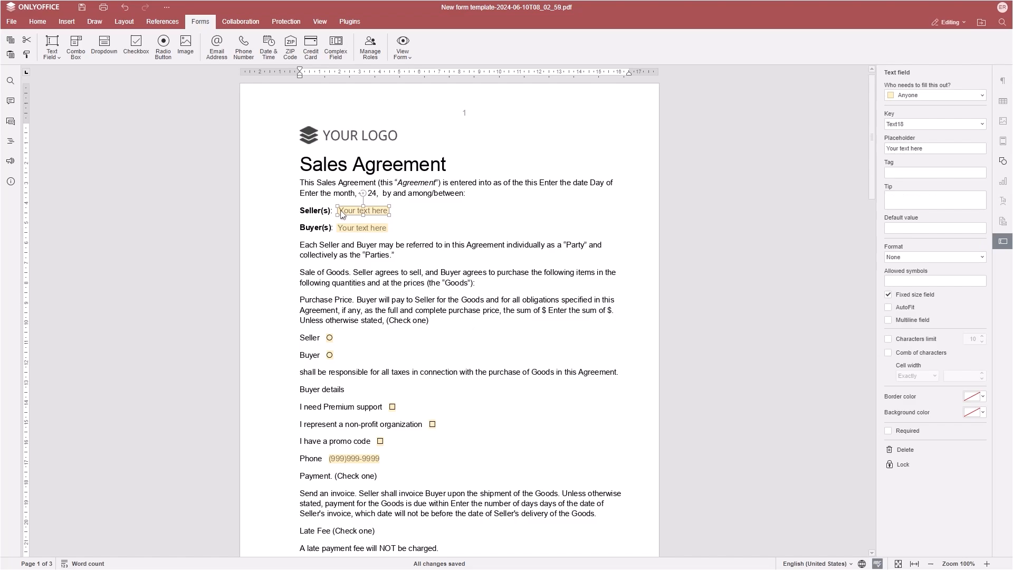
left_click(984, 100)
left_click(909, 130)
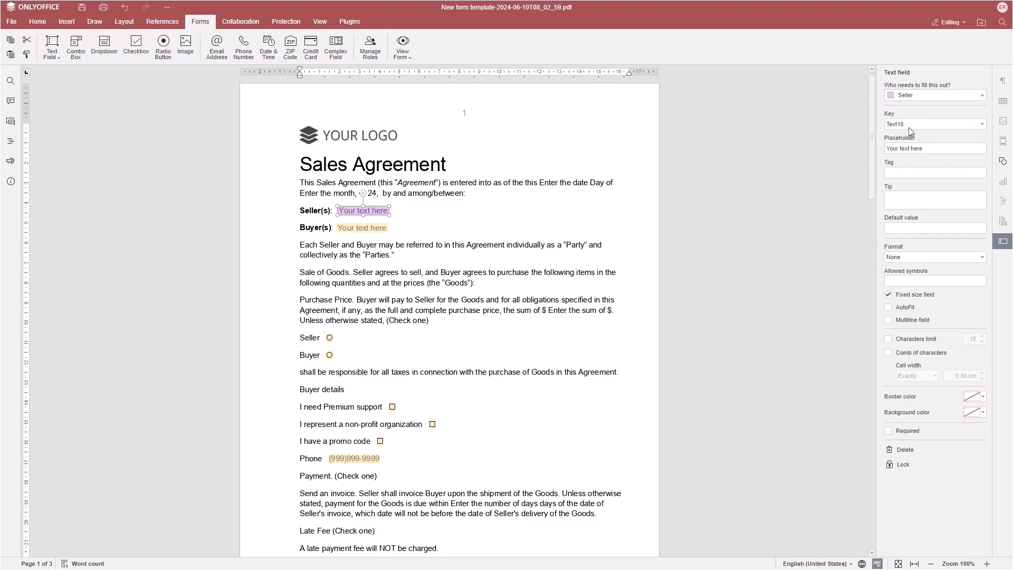
left_click(365, 230)
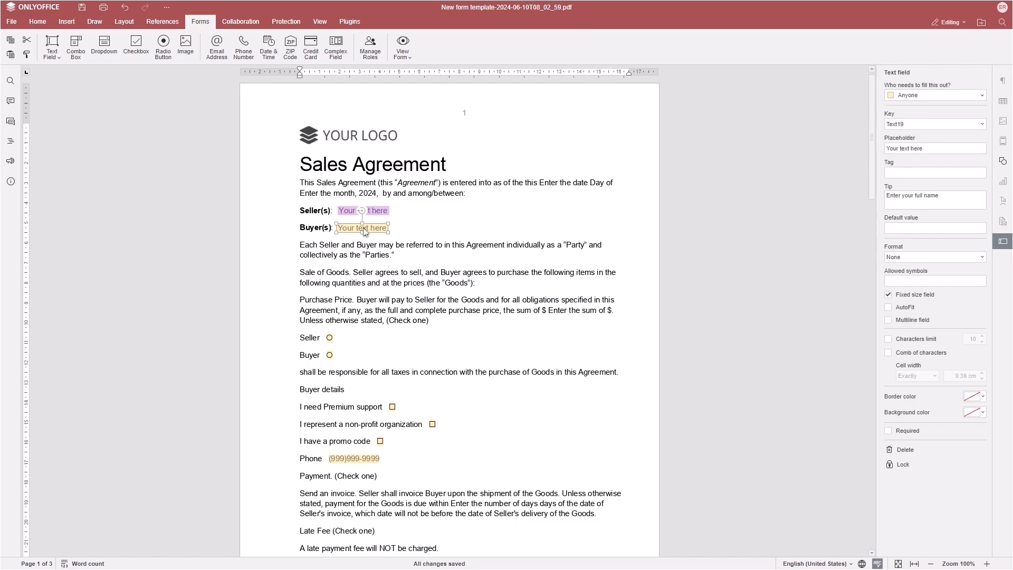
left_click(983, 100)
left_click(907, 141)
In the fillable form view, enter the seller's and buyer's full names and choose Buyer as responsible for taxes
left_click(405, 44)
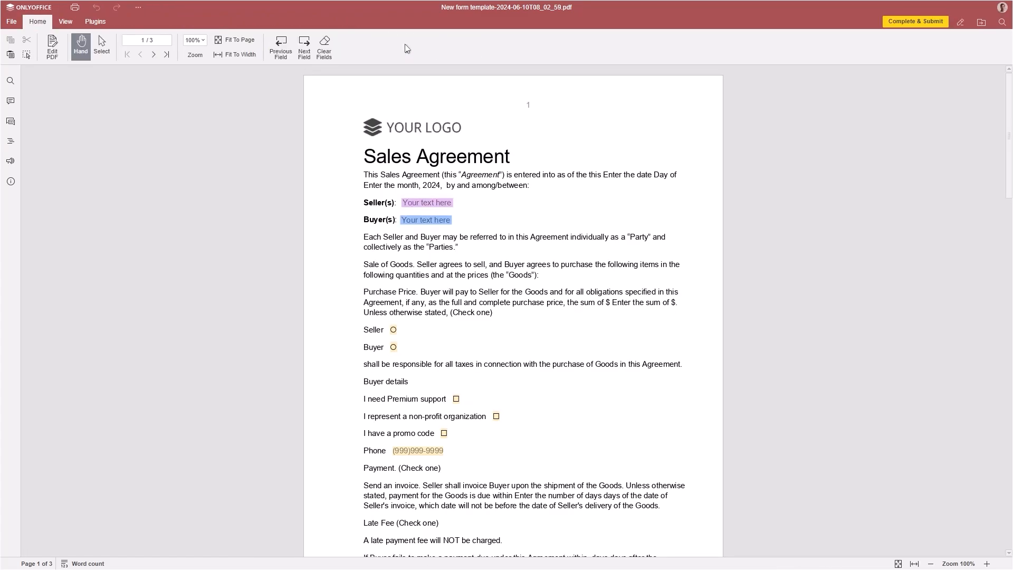
left_click(404, 202)
type("Michael Davis")
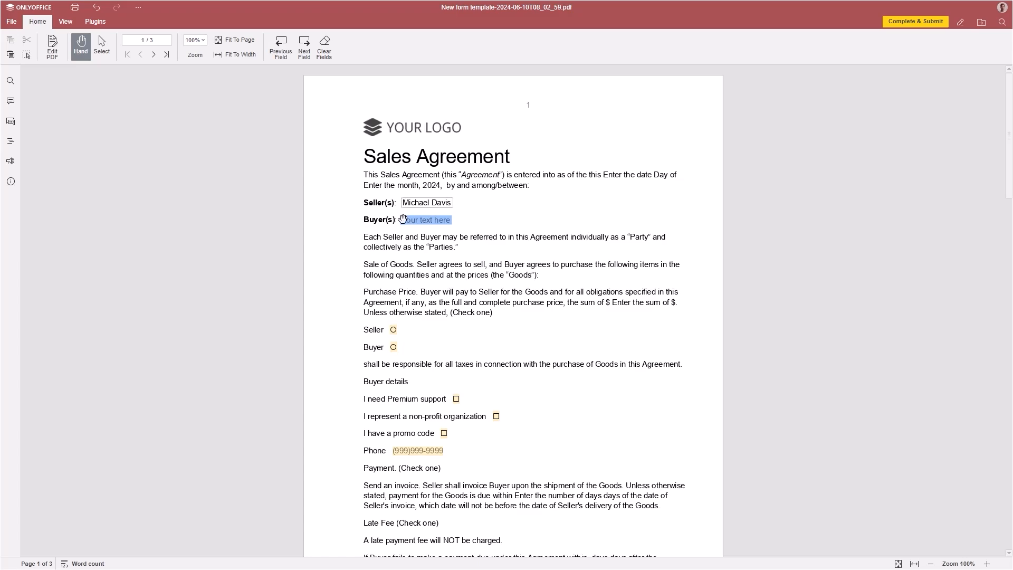
left_click(403, 219)
type("John Smith")
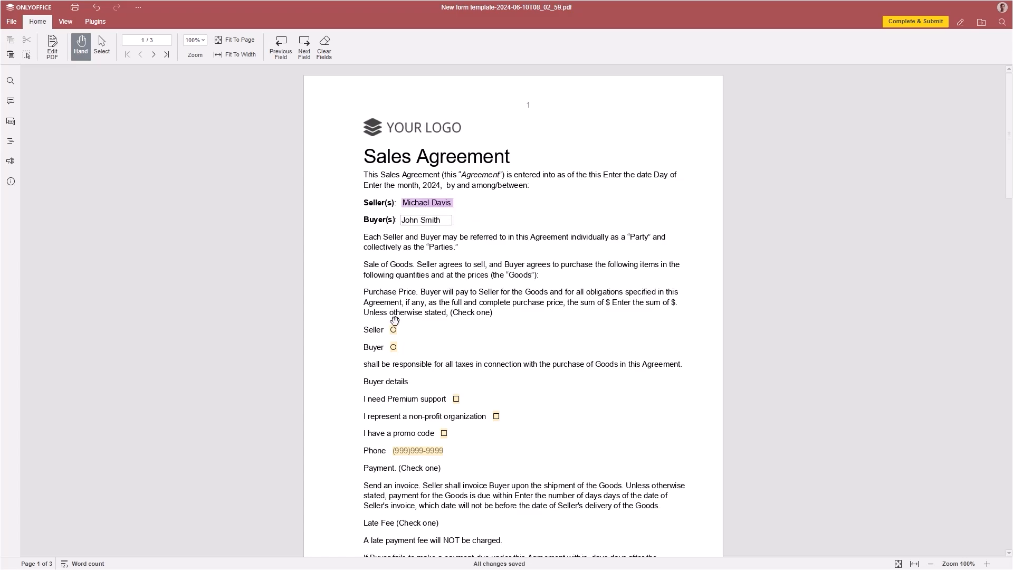
left_click(394, 348)
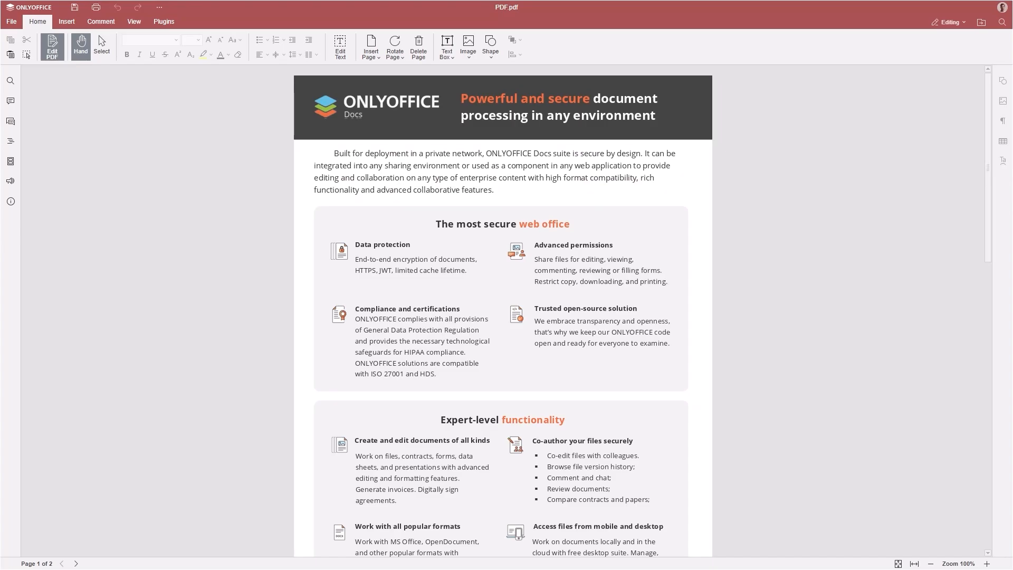
In PDF.pdf, edit two headings to read "Data protection and encryption" and "Advanced sharing permissions", widening their text boxes to fit one line
left_click(341, 55)
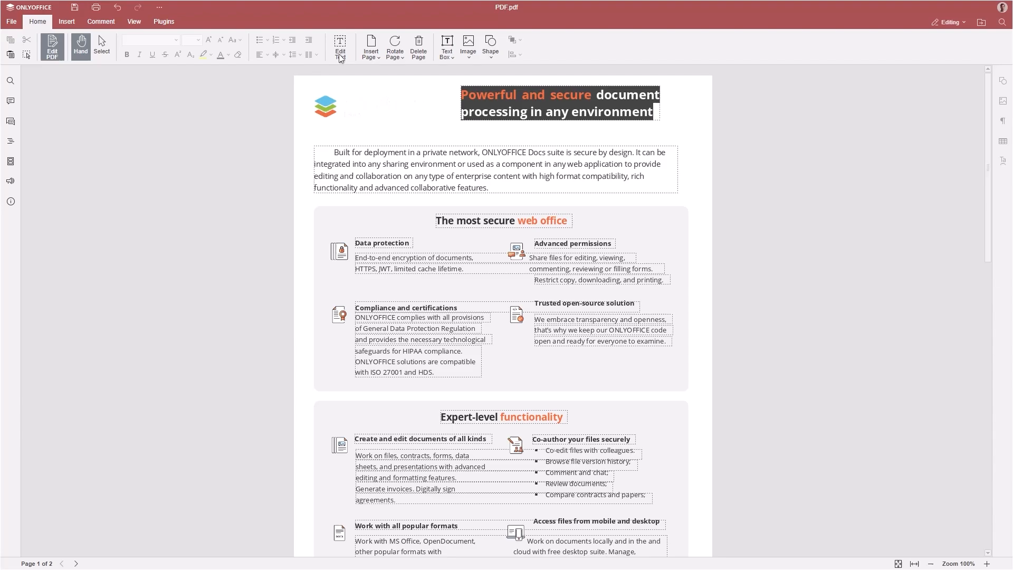
left_click(412, 244)
type("and encryption")
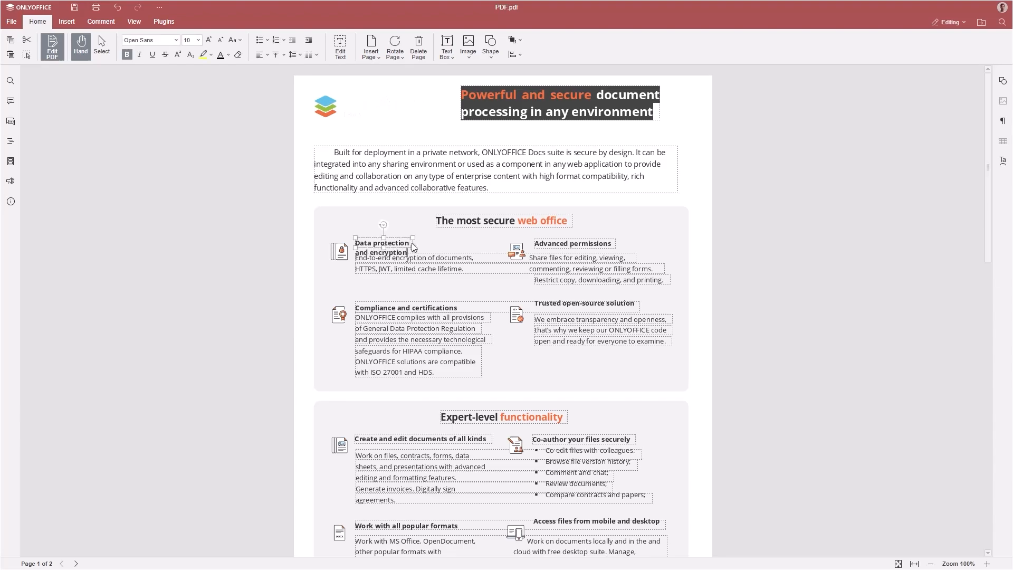
left_click_drag(413, 247, 474, 246)
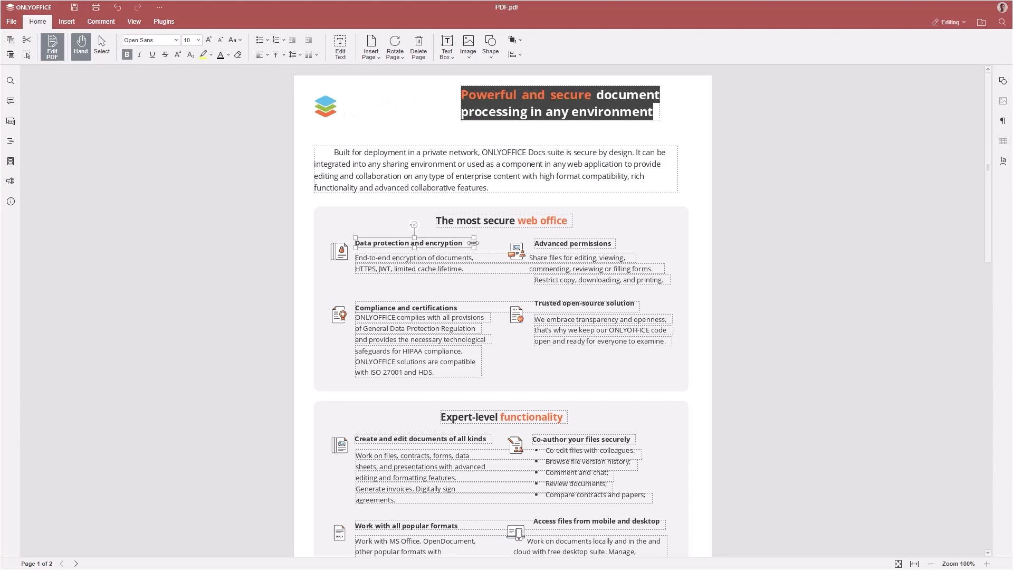
left_click(567, 246)
type("sharing")
left_click_drag(617, 243, 657, 244)
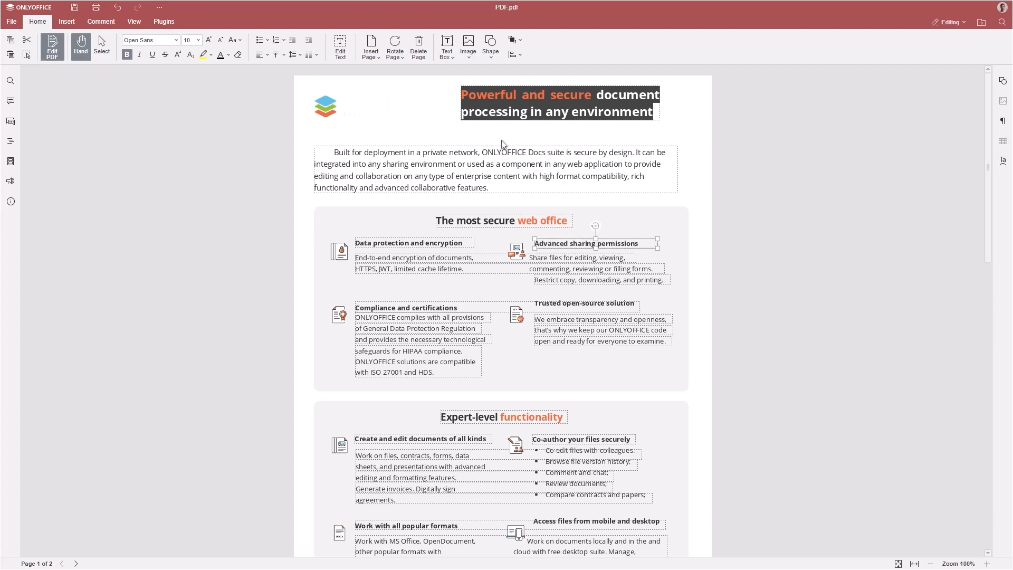
Insert a blank page after the first page and look at the page rotation options
left_click(377, 59)
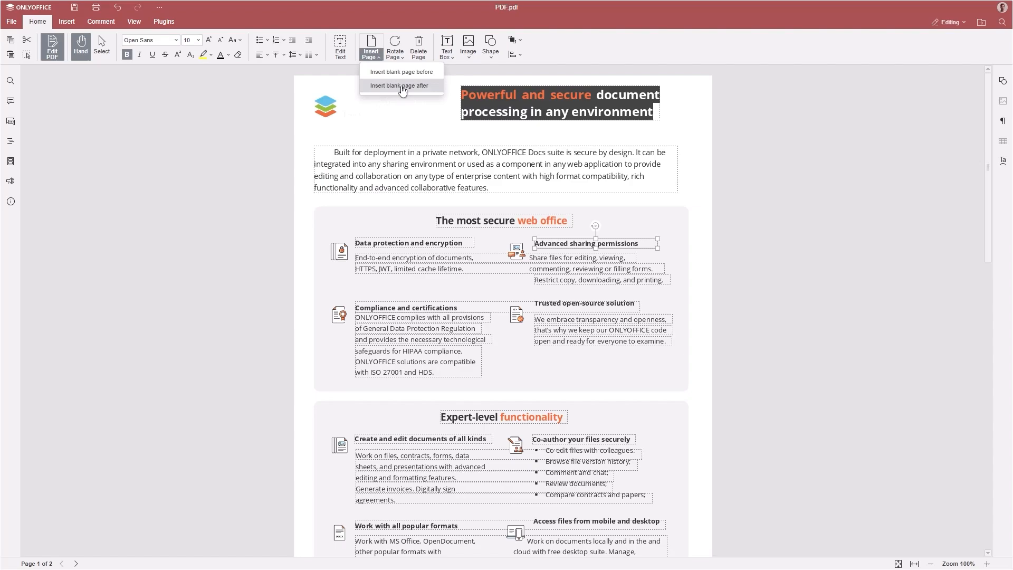
left_click(401, 86)
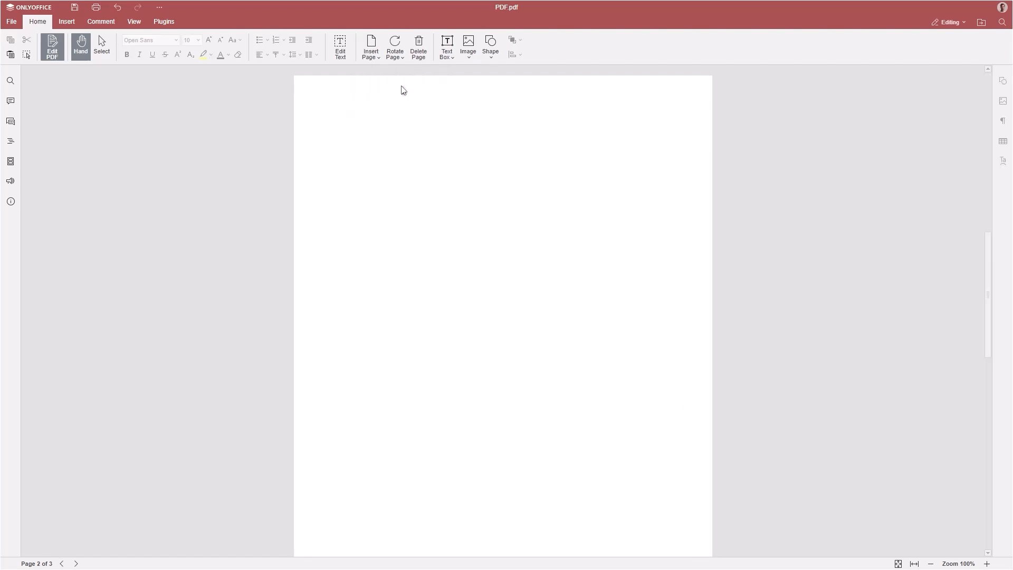
left_click(404, 59)
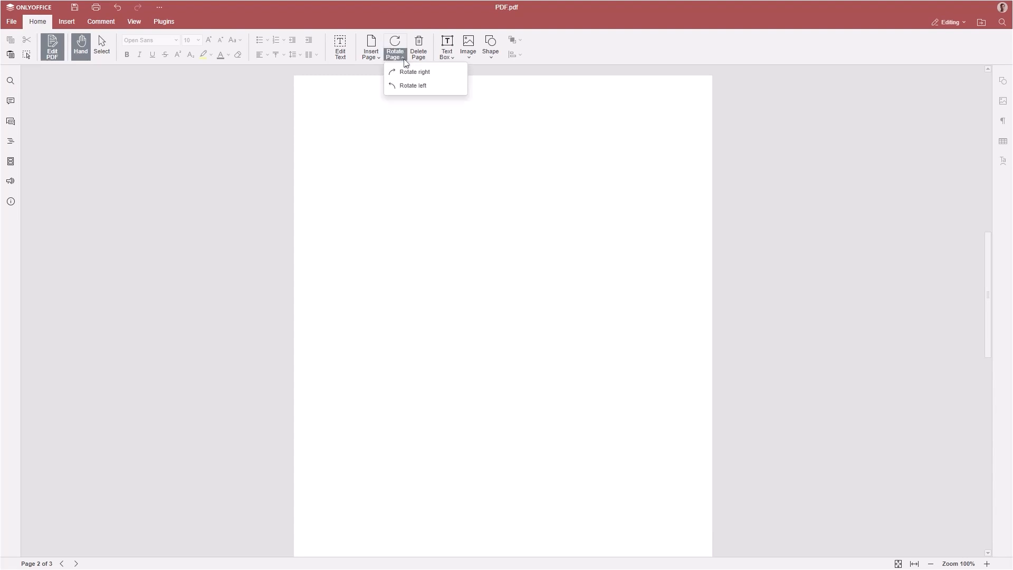
left_click(393, 59)
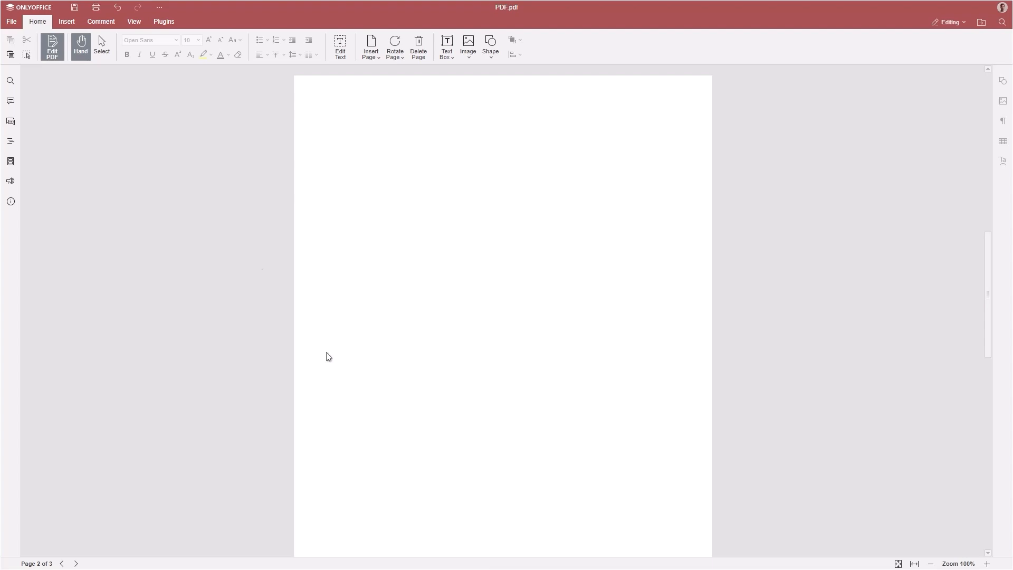
Insert a table with 2 columns and 4 rows near the top of the blank page and enter "Comparison" in its first header cell
left_click(67, 21)
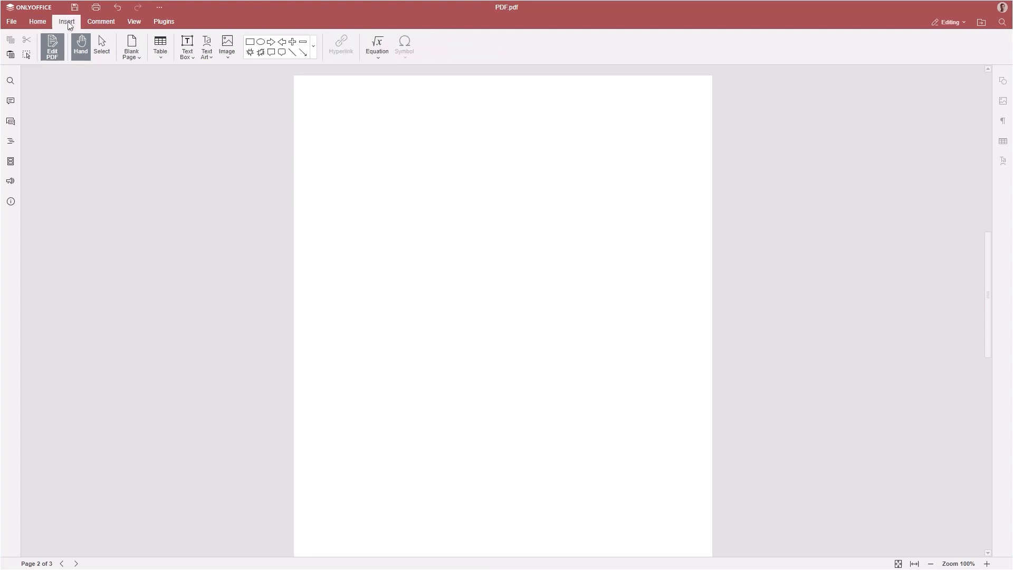
left_click(161, 56)
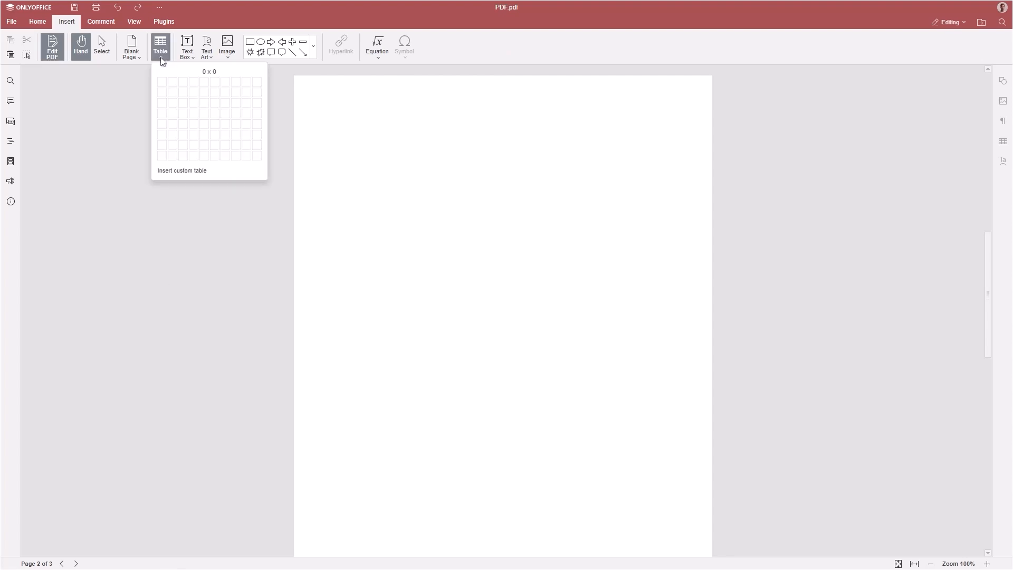
left_click(175, 118)
left_click_drag(502, 276, 502, 113)
left_click(365, 115)
type("Comparison")
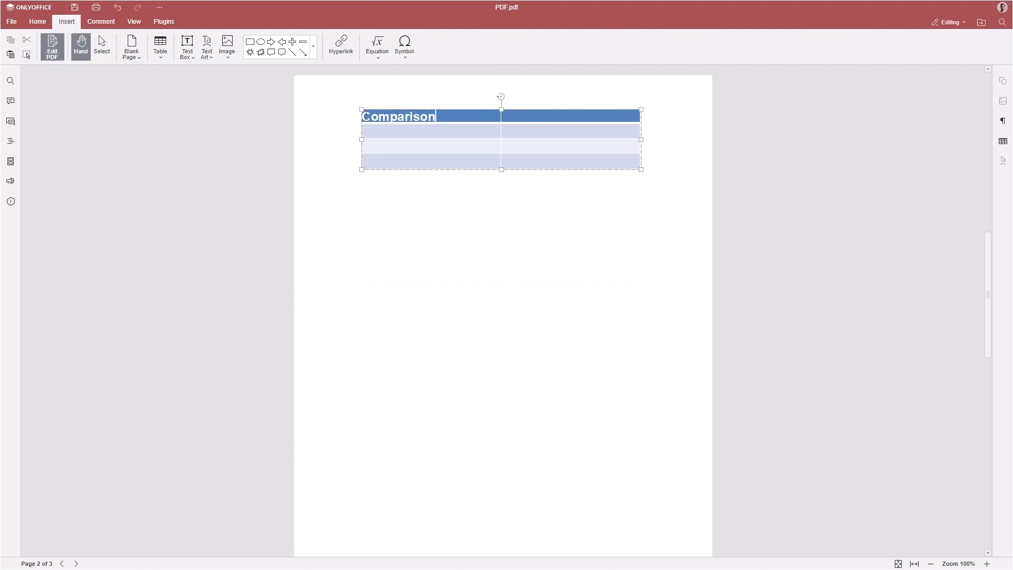
Insert the laptop and handwriting illustration from a file below the table, and draw an oval between the table and the image
left_click(228, 53)
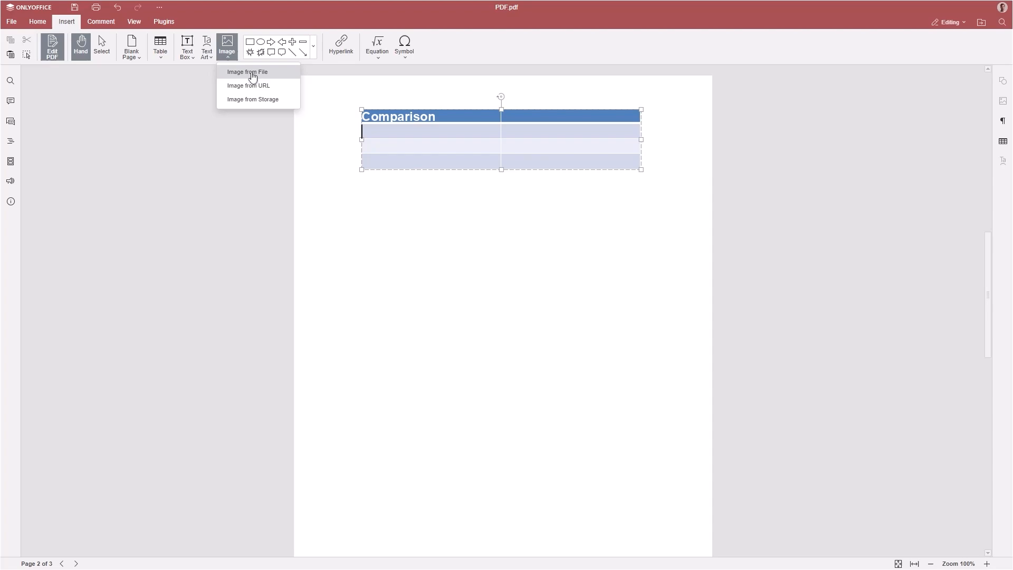
left_click(252, 77)
left_click(437, 270)
left_click(653, 470)
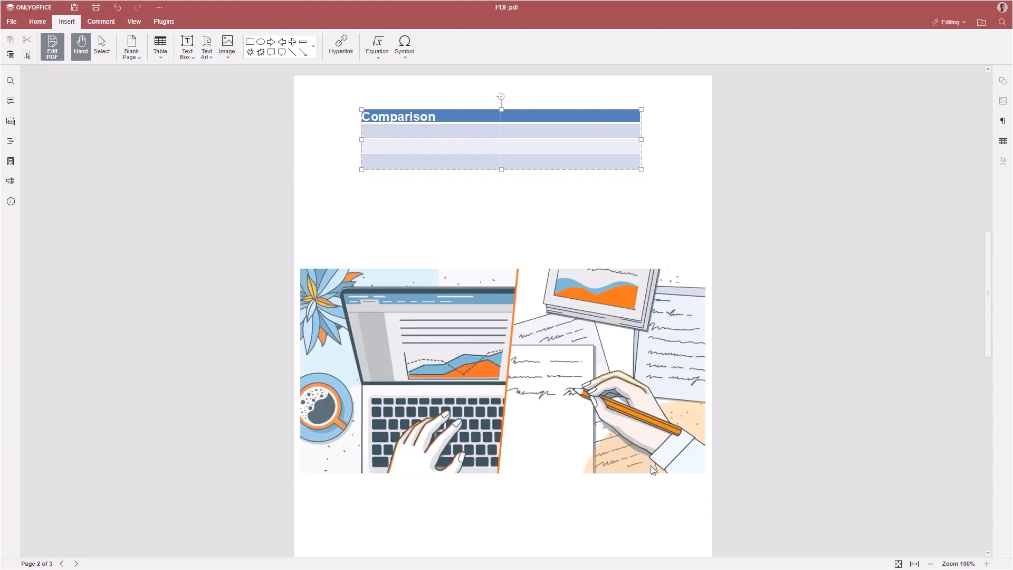
left_click(261, 42)
left_click_drag(427, 199, 578, 235)
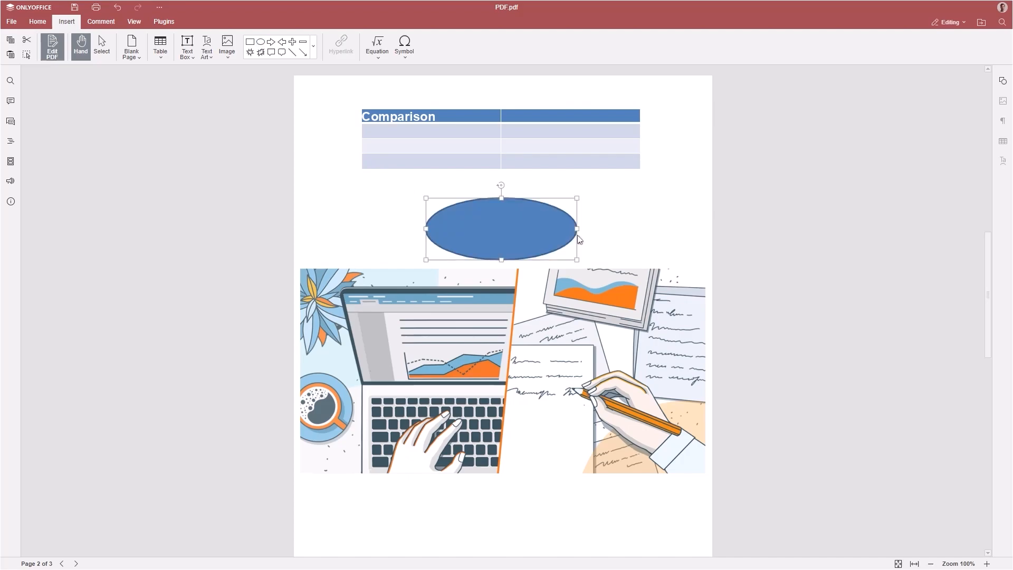
Switch the document to Viewing mode and go back to the first page to review the edited headings
left_click(965, 25)
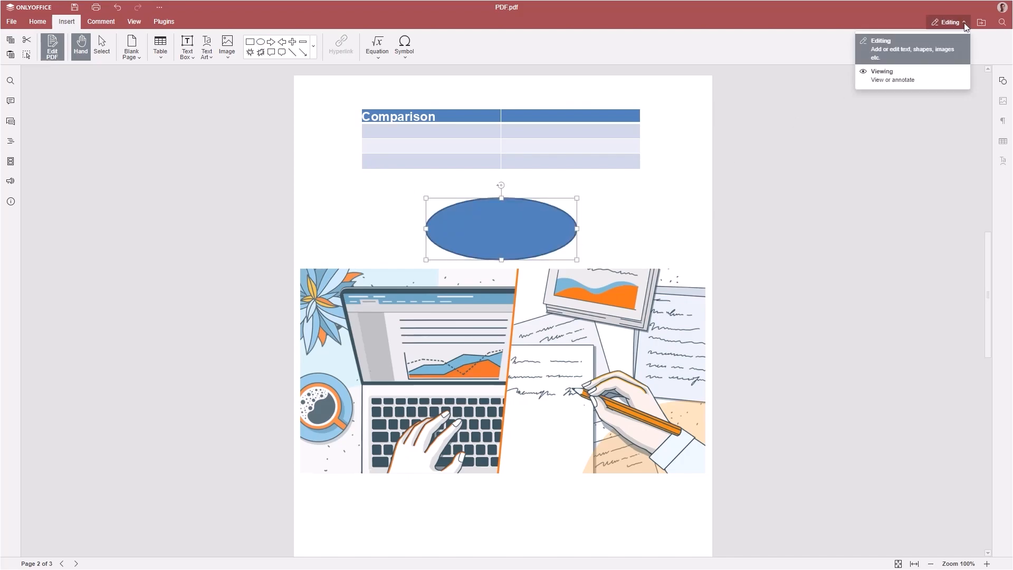
left_click(885, 78)
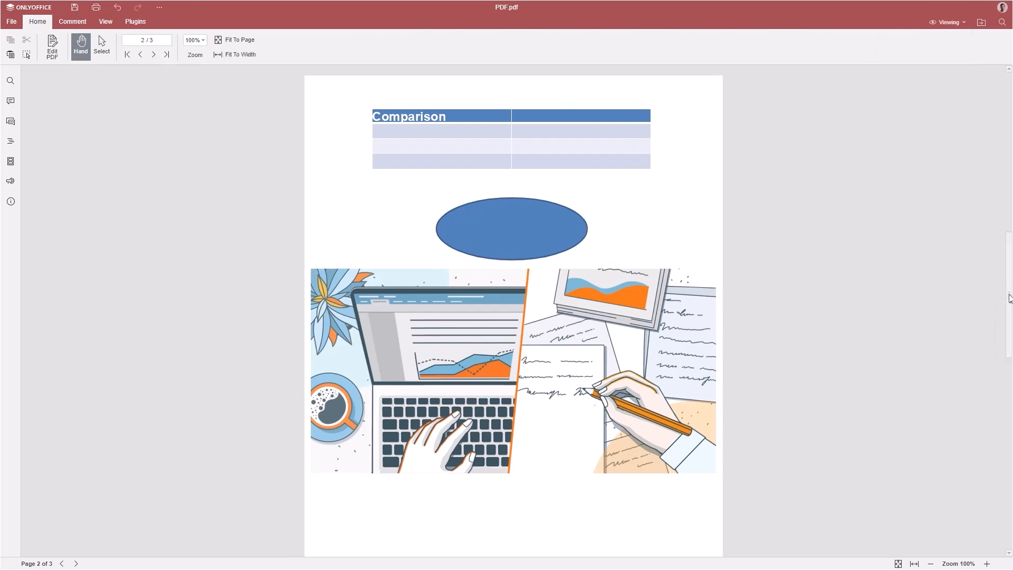
left_click_drag(1010, 299, 1009, 139)
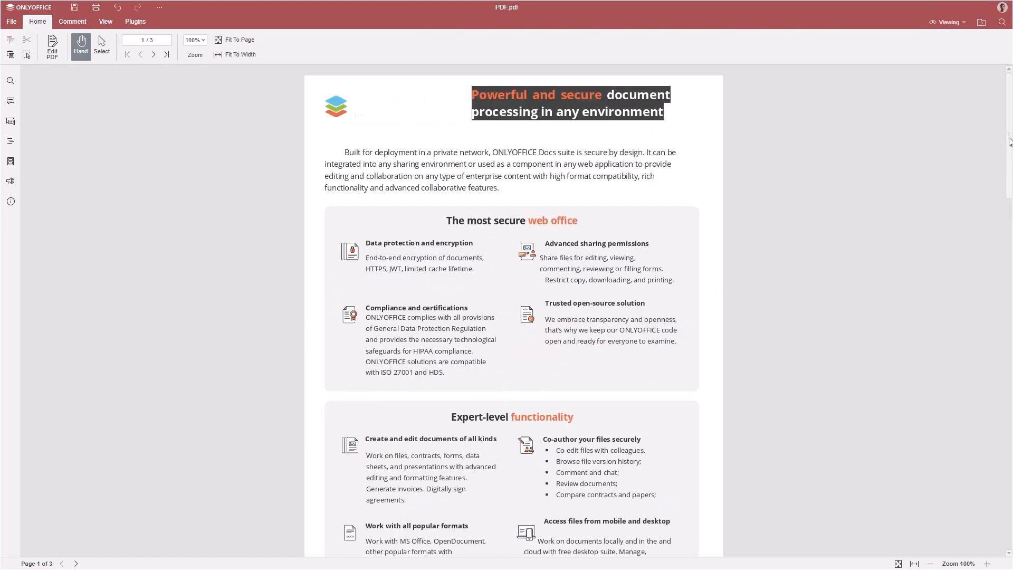